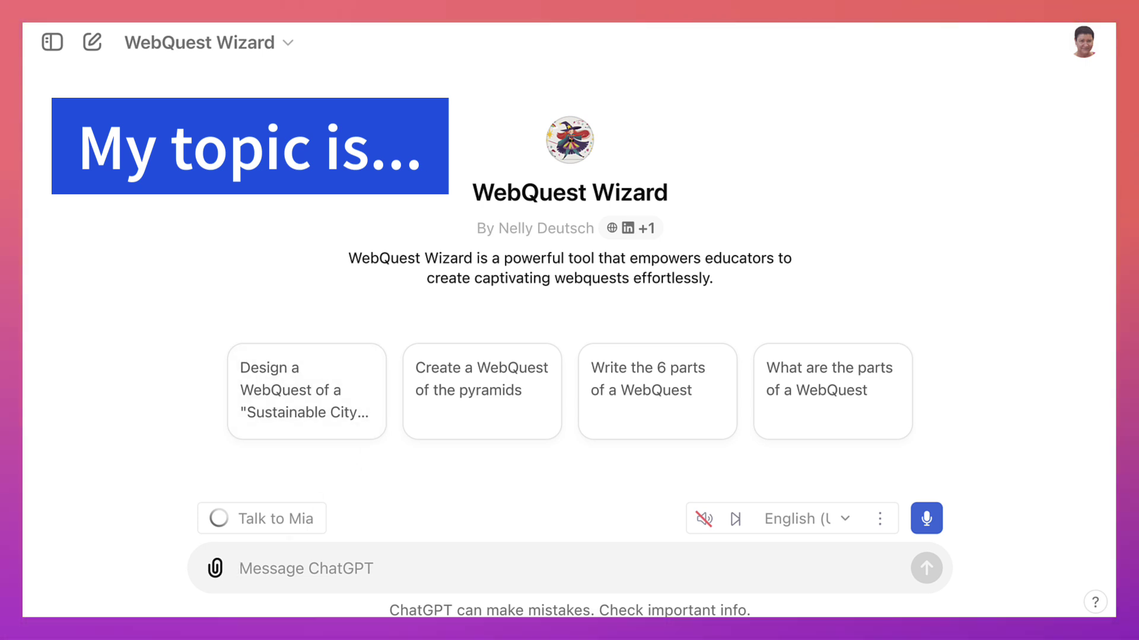
Ask WebQuest Wizard to suggest a topic for adult learners of English as a foreign language.
text(Ple)
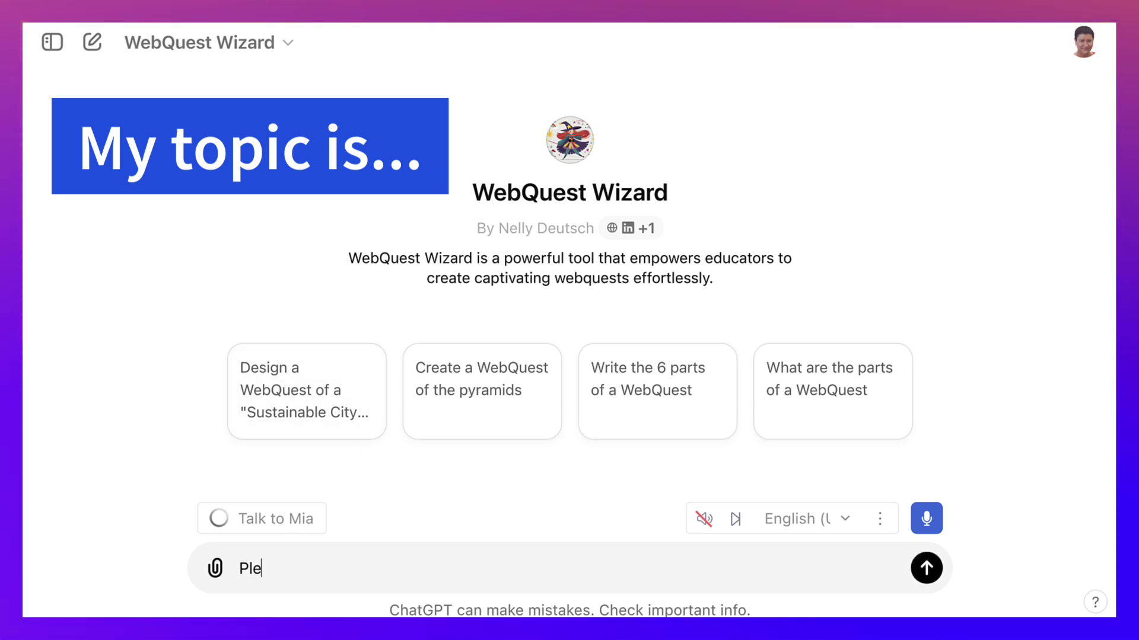
text(ase sugg)
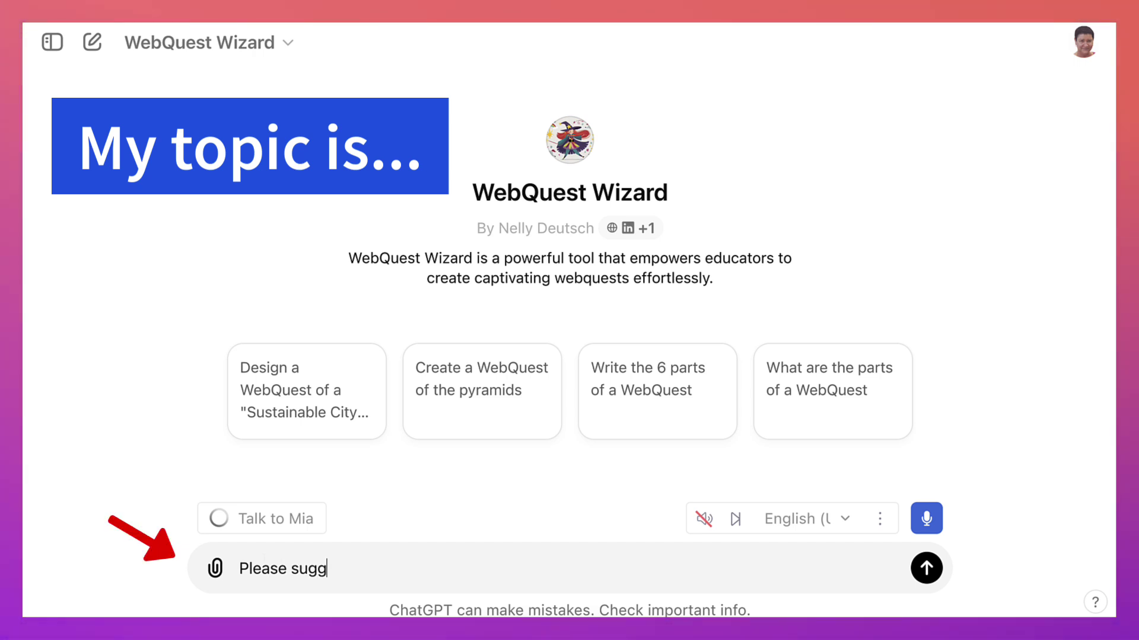
text(est a topic)
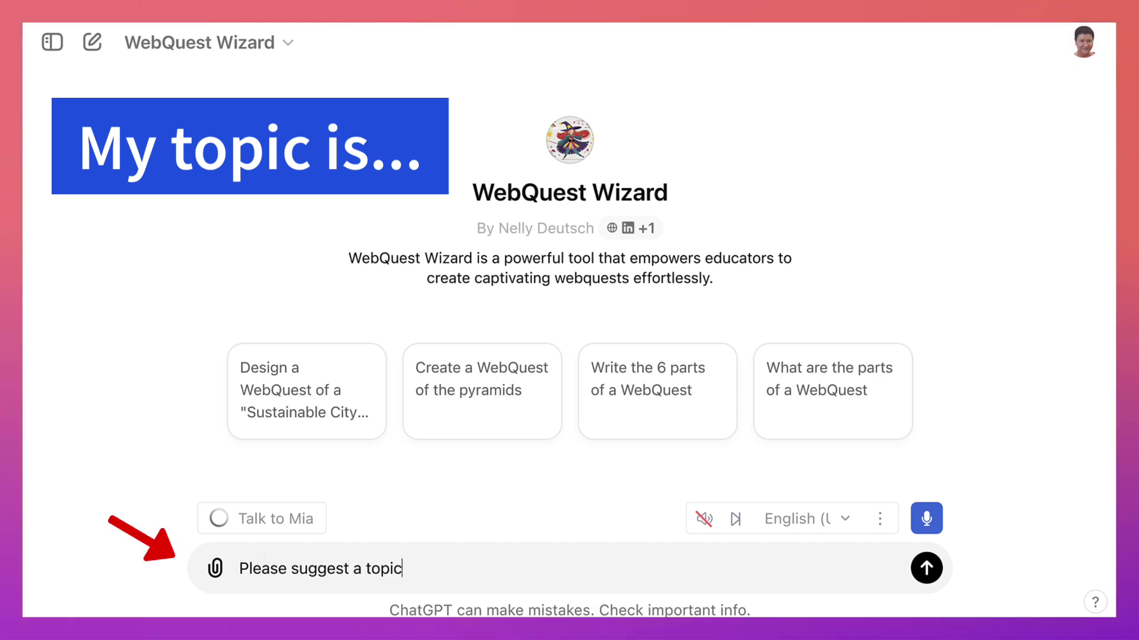
text( for )
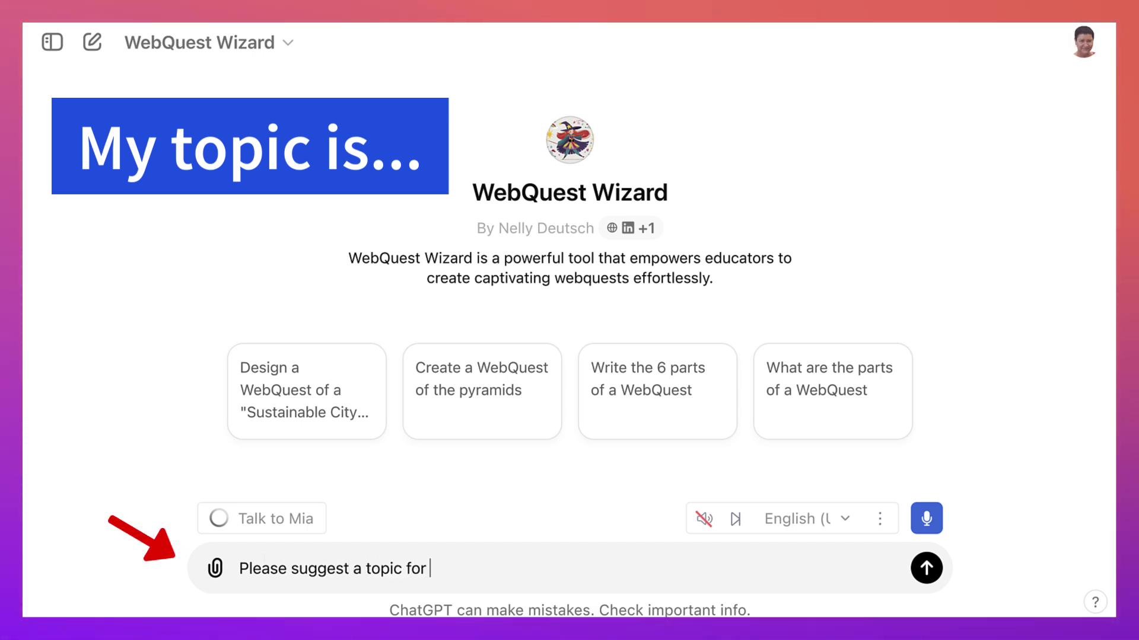
text(adult l)
text(ear)
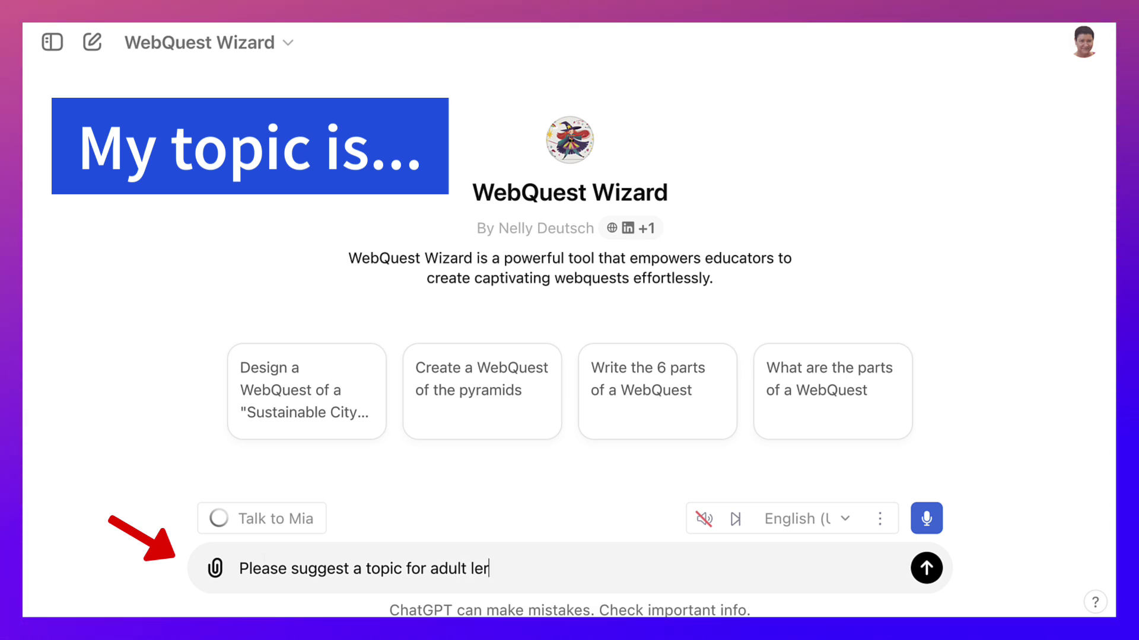
key(BackSpace)
text(arners )
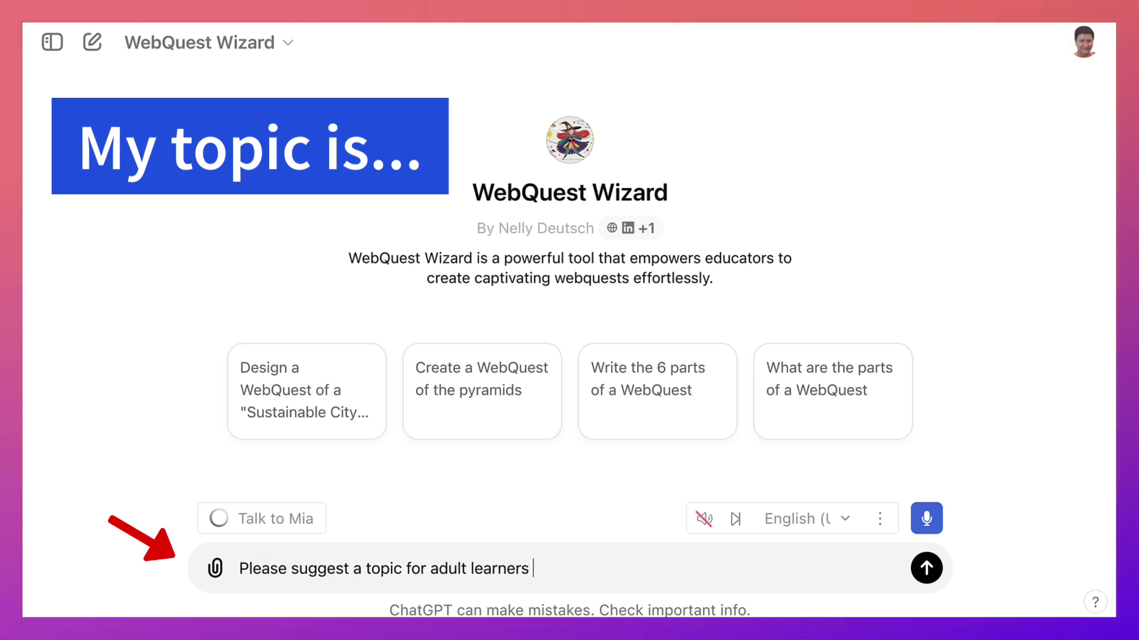
text(of )
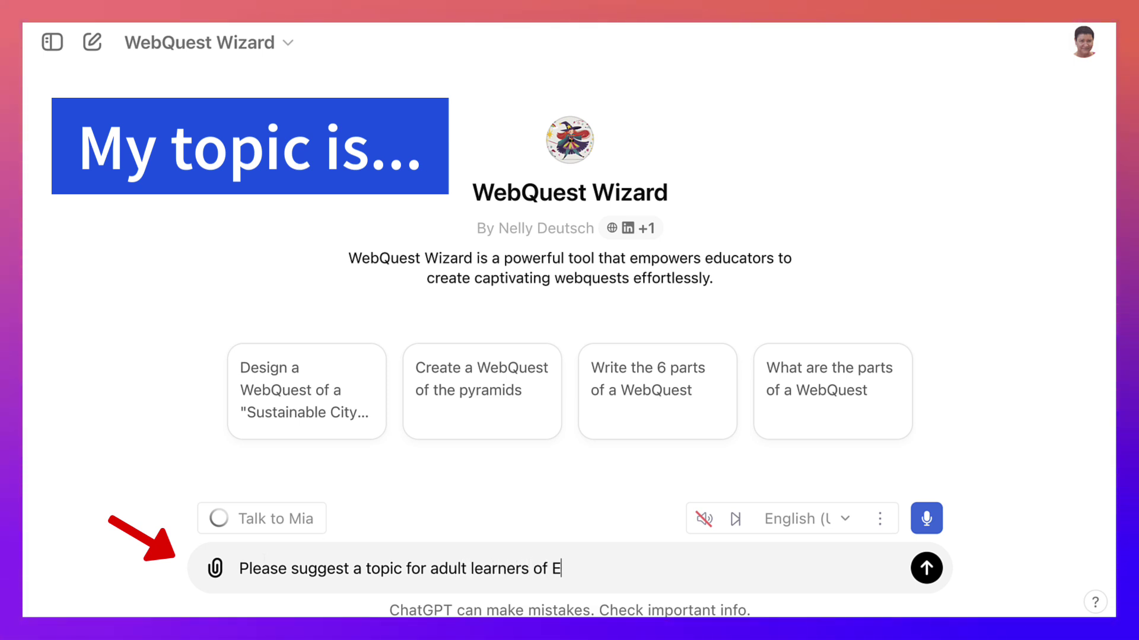
text(English )
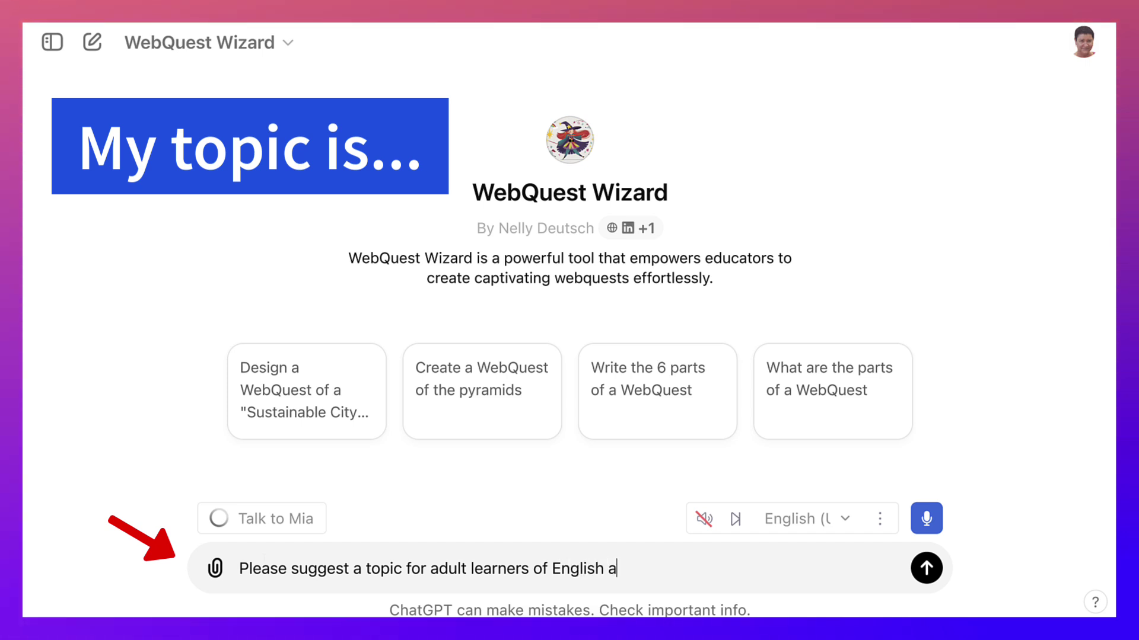
text(as a fore)
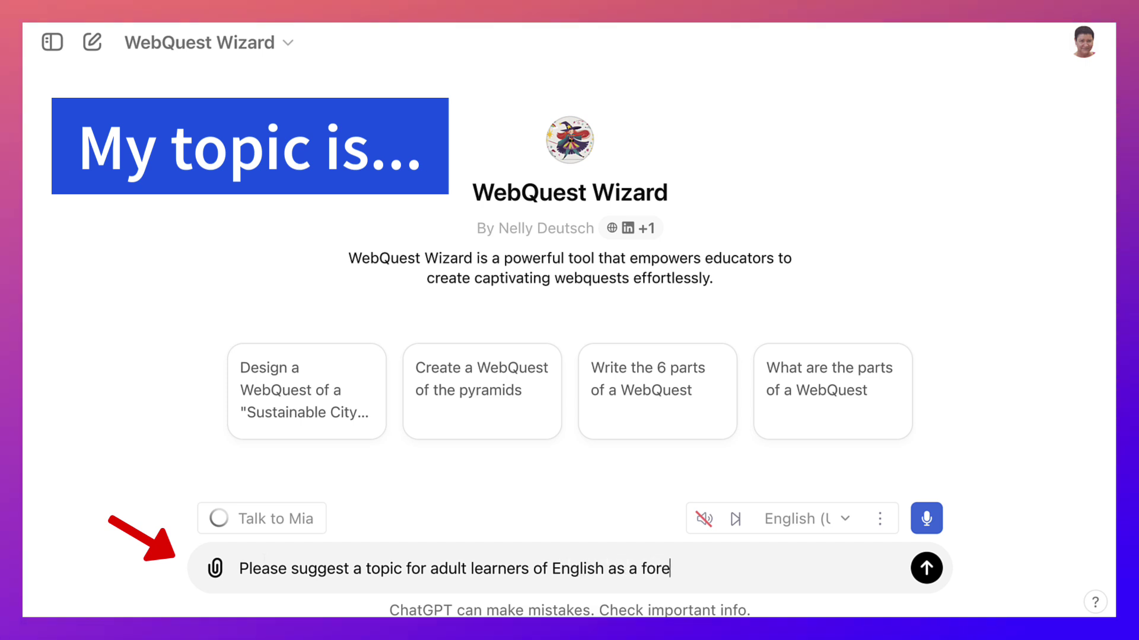
text(ign lan)
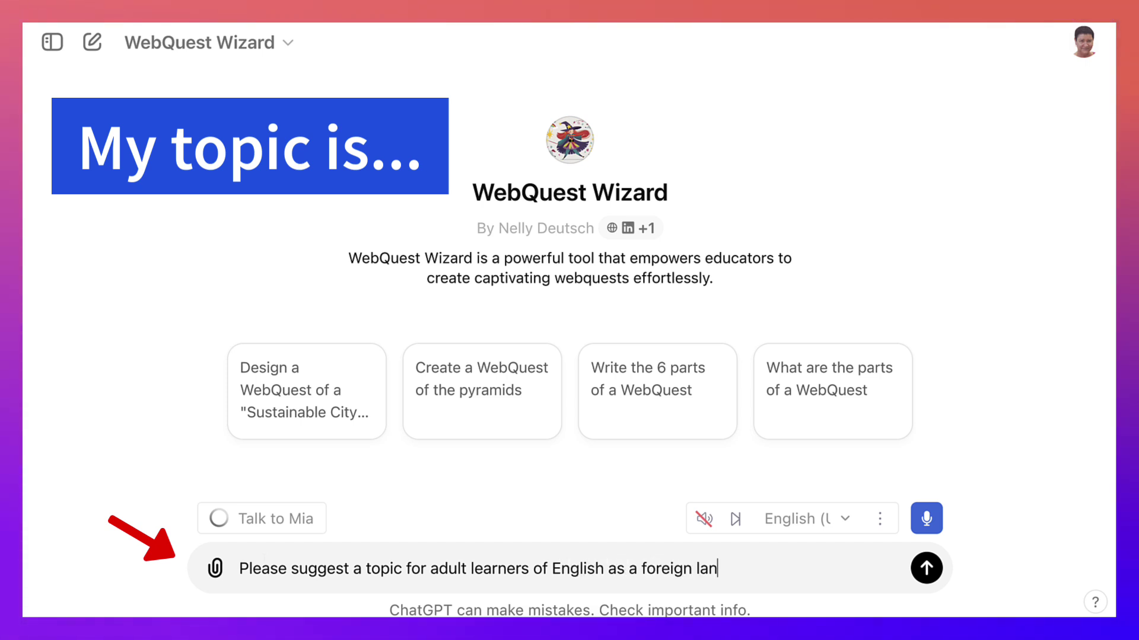
text(guage)
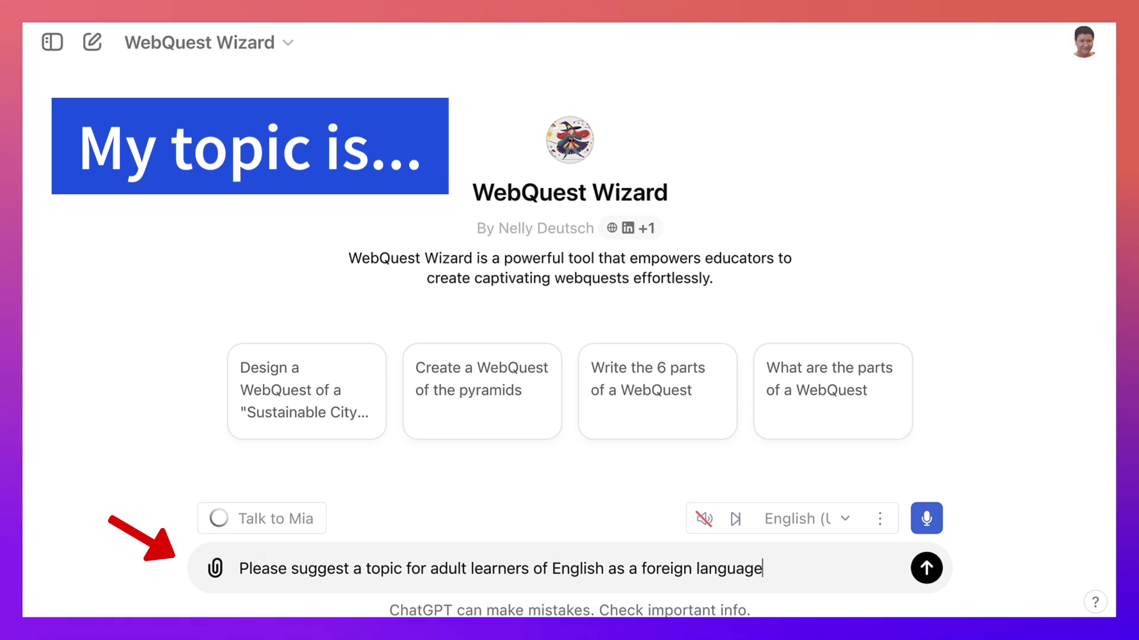
key(Return)
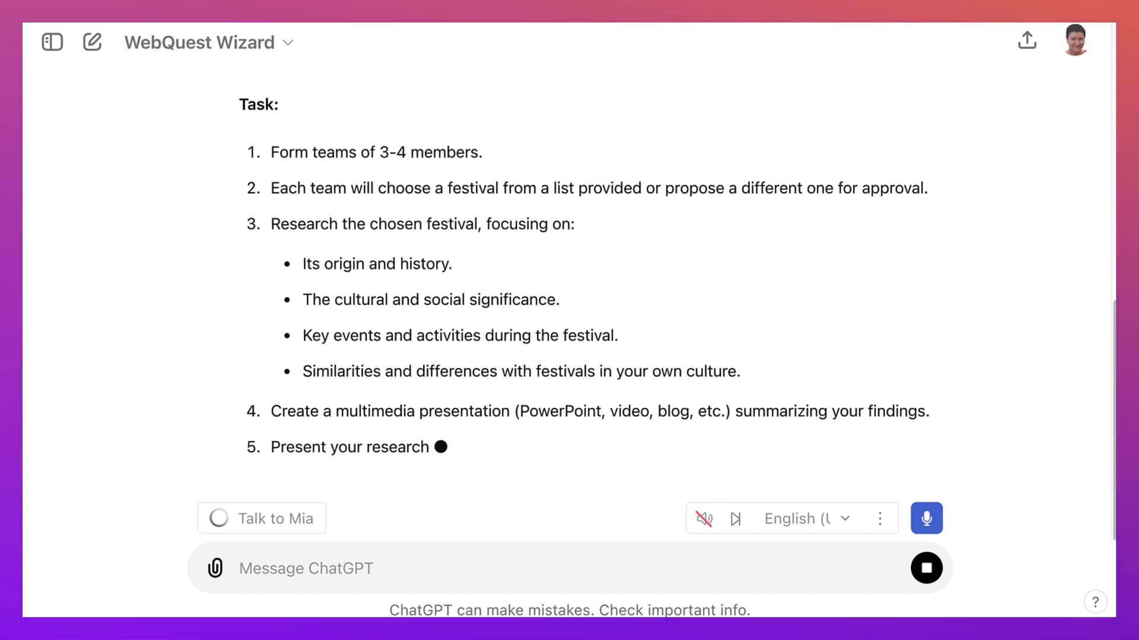
Scroll through the finished festivals WebQuest reply, then back up to its suggested topic heading.
scroll(570, 297, up, 10)
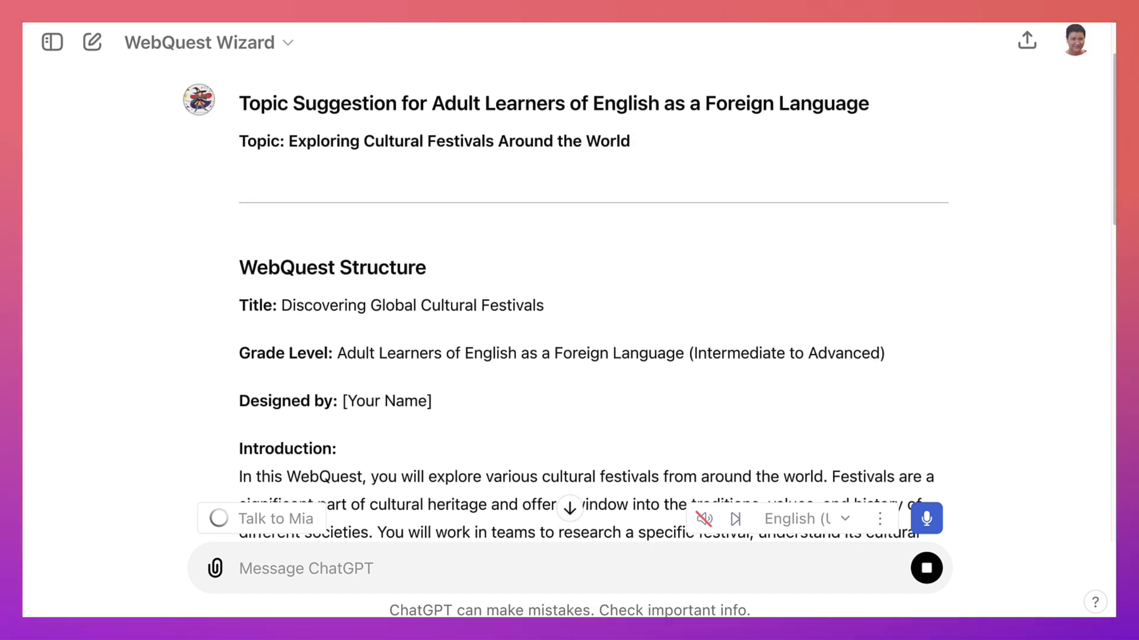
scroll(569, 297, down, 1)
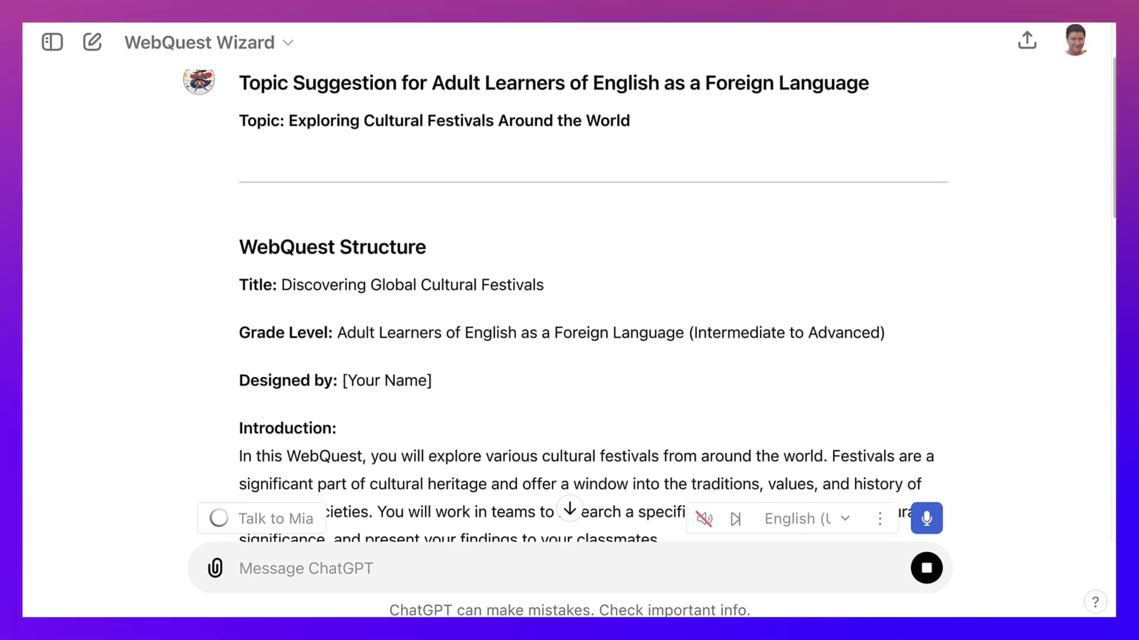
scroll(570, 296, down, 3)
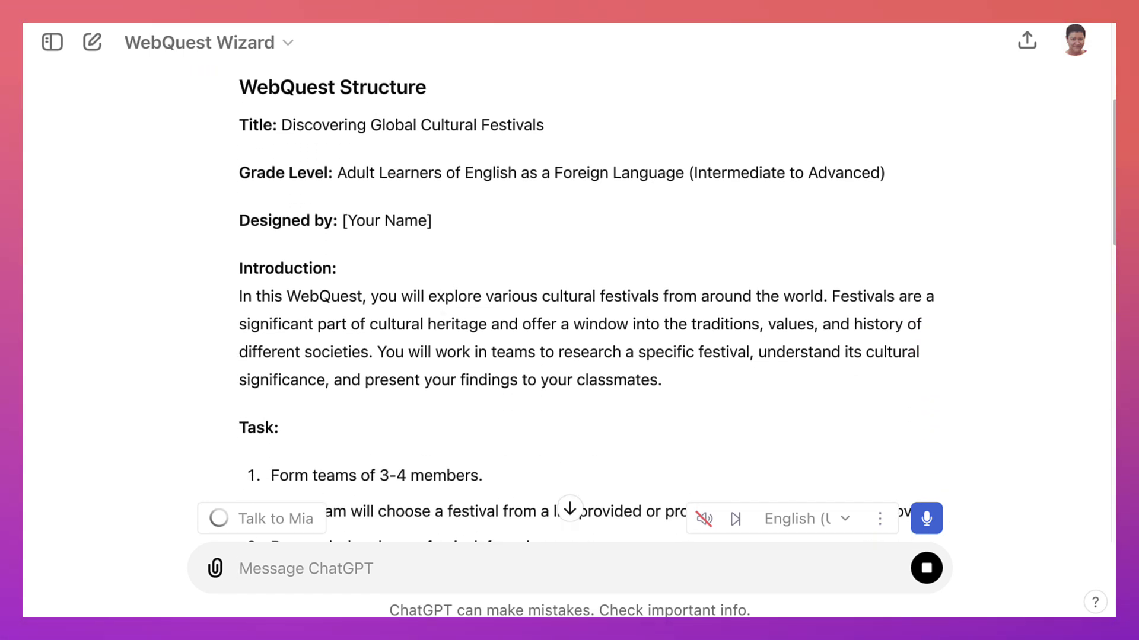
scroll(569, 296, down, 3)
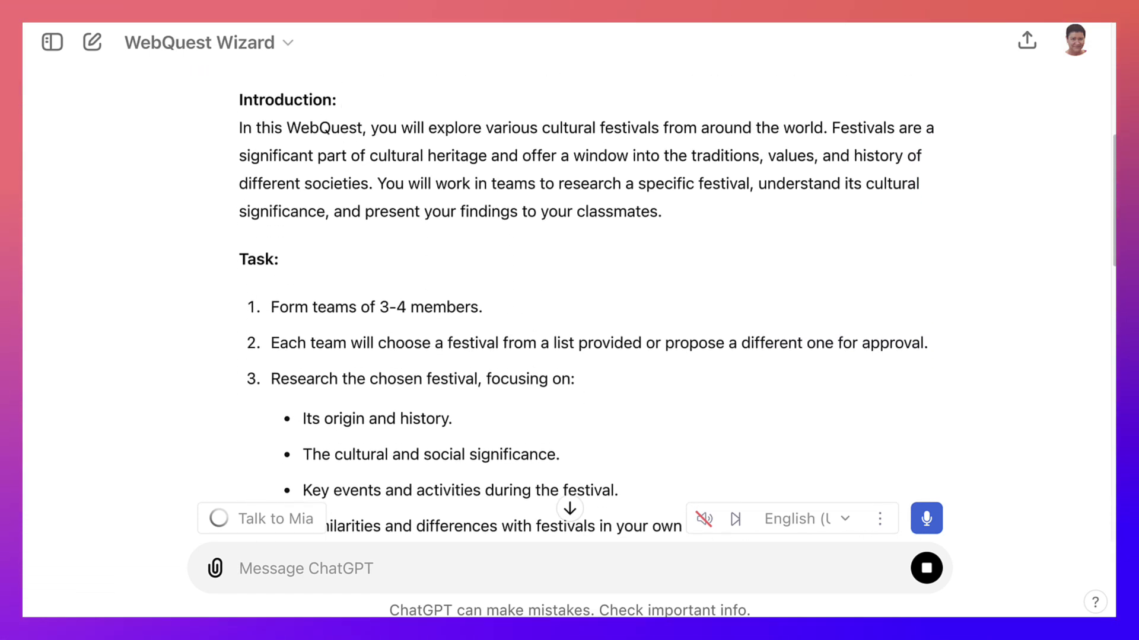
scroll(570, 296, up, 2)
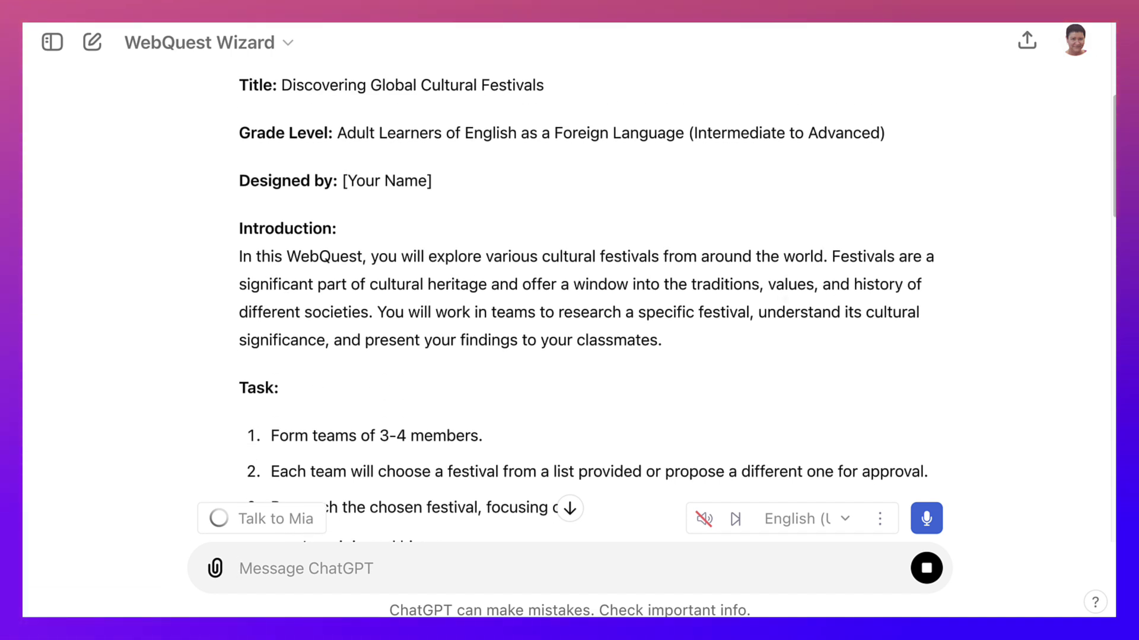
scroll(570, 296, up, 4)
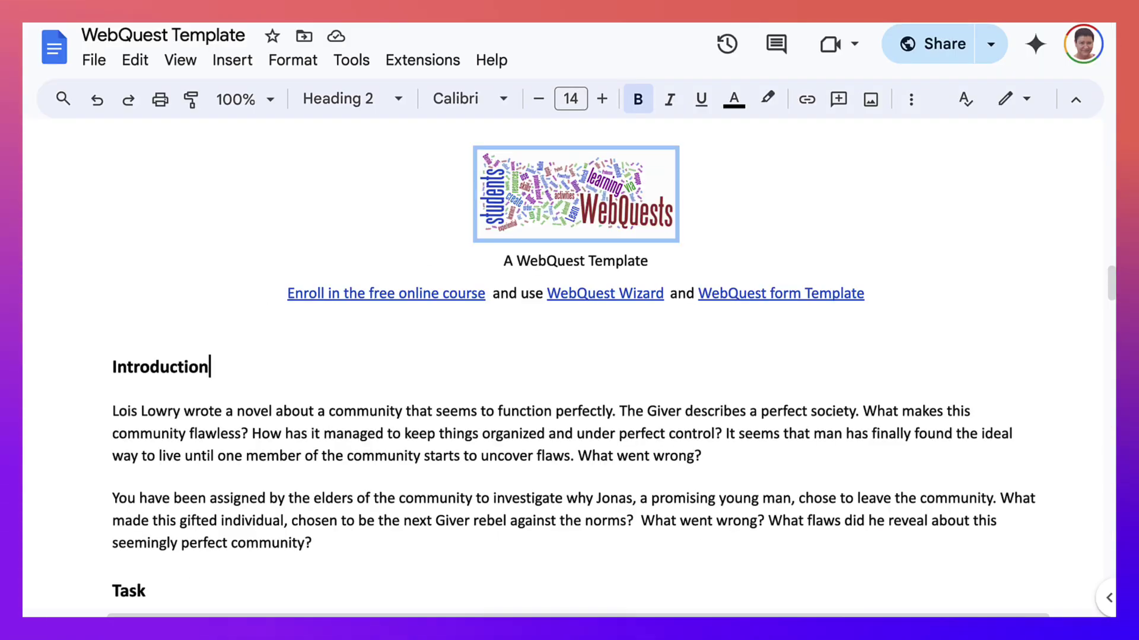
Copy the WebQuest Template text from the Introduction onward and return to the WebQuest Wizard chat.
scroll(570, 356, down, 2)
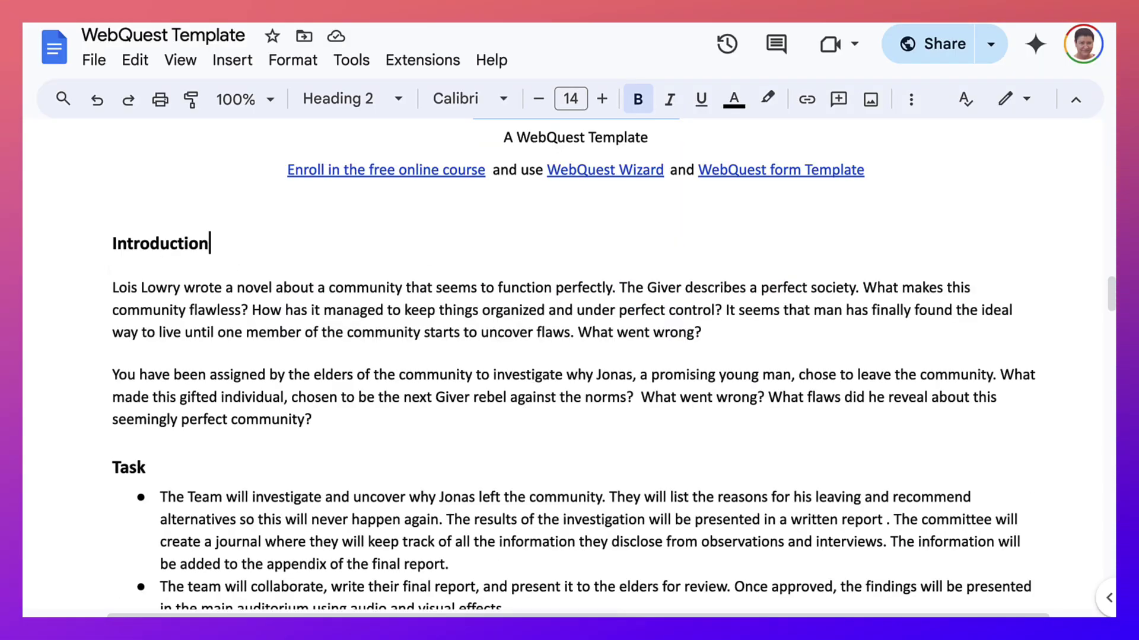
drag(113, 287, 119, 501)
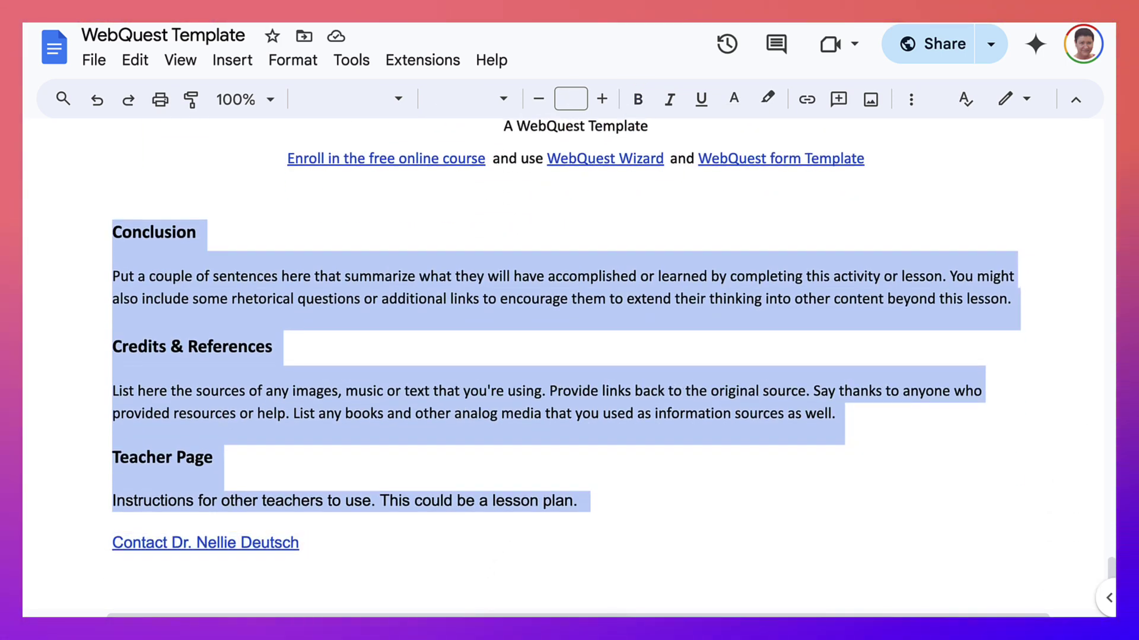
scroll(570, 355, up, 3)
key(super+c)
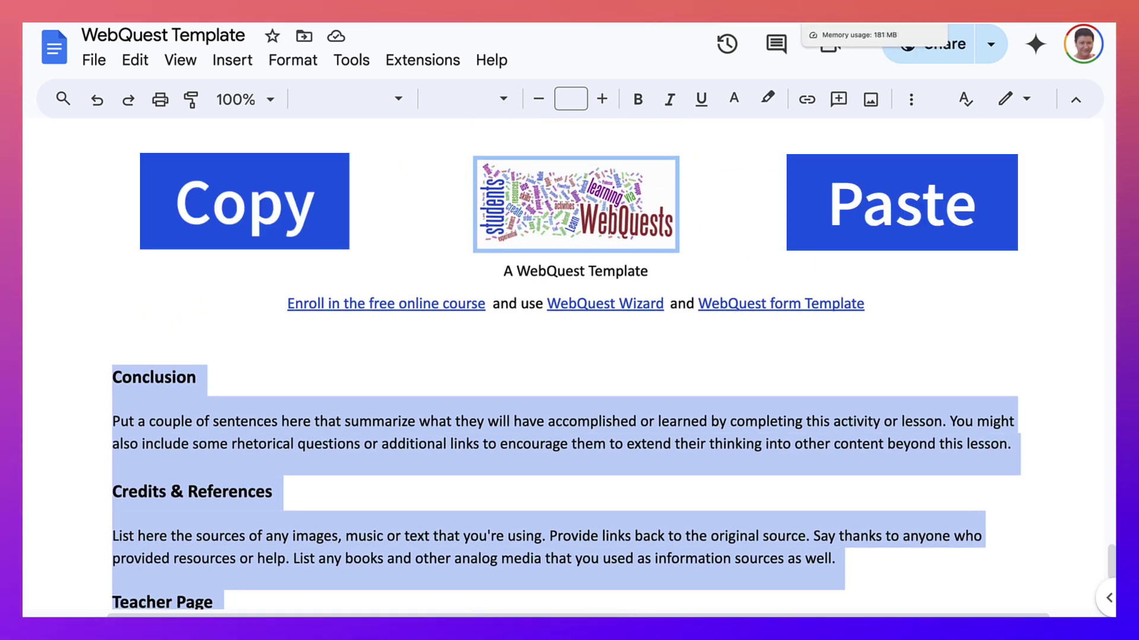
key(ctrl+Tab)
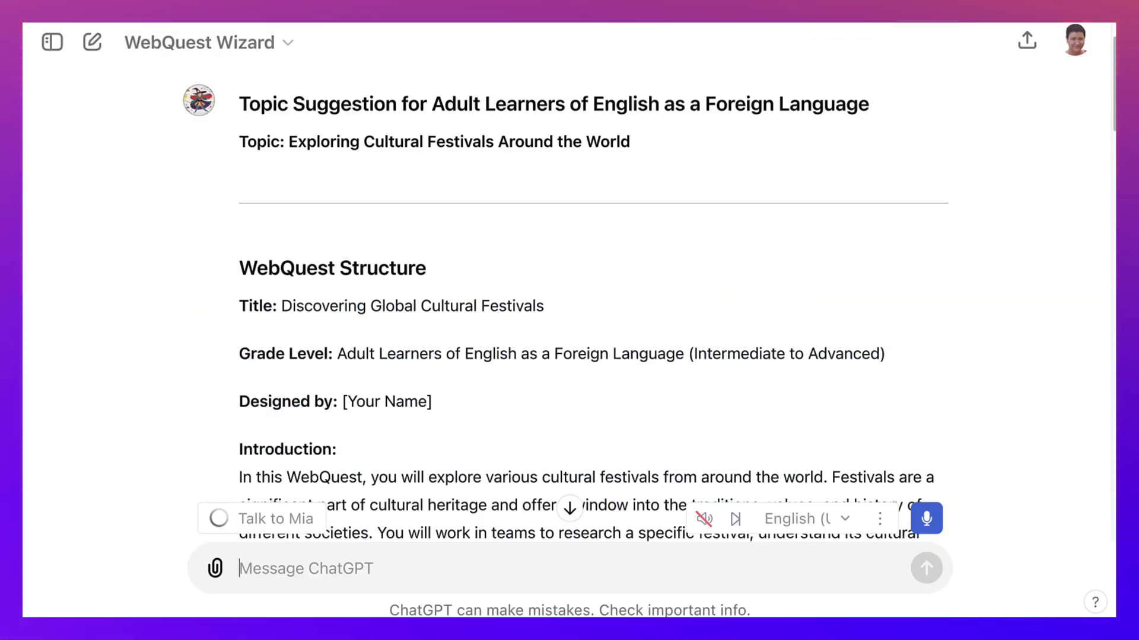
Send the pasted template with the request 'Use this template for the topic as you generate the Web…'.
text(Us)
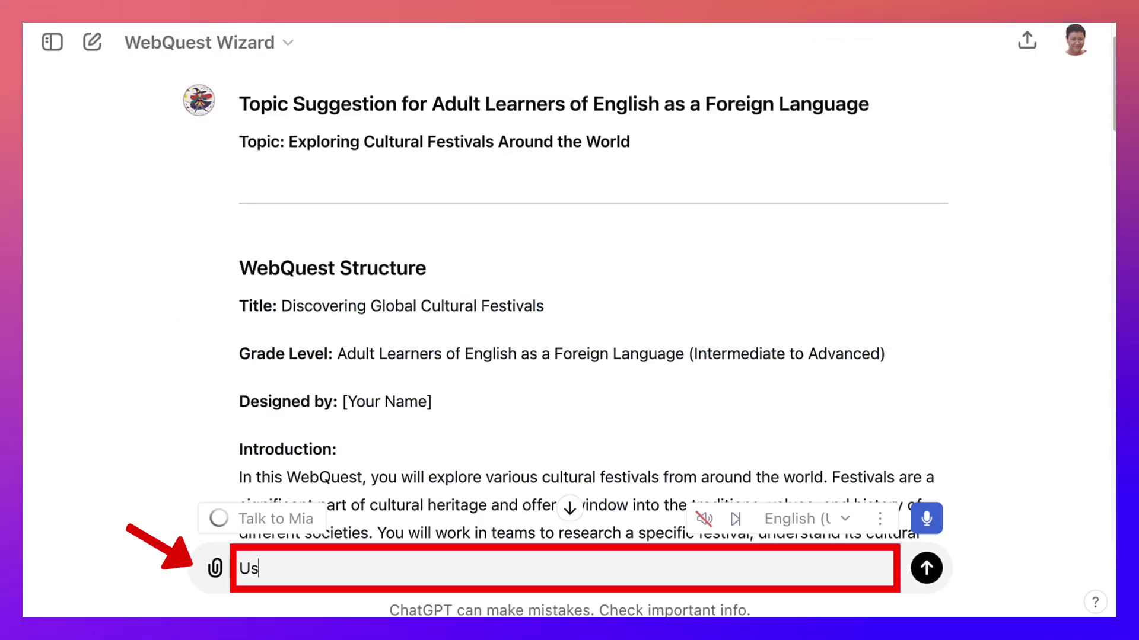
text(e this temp)
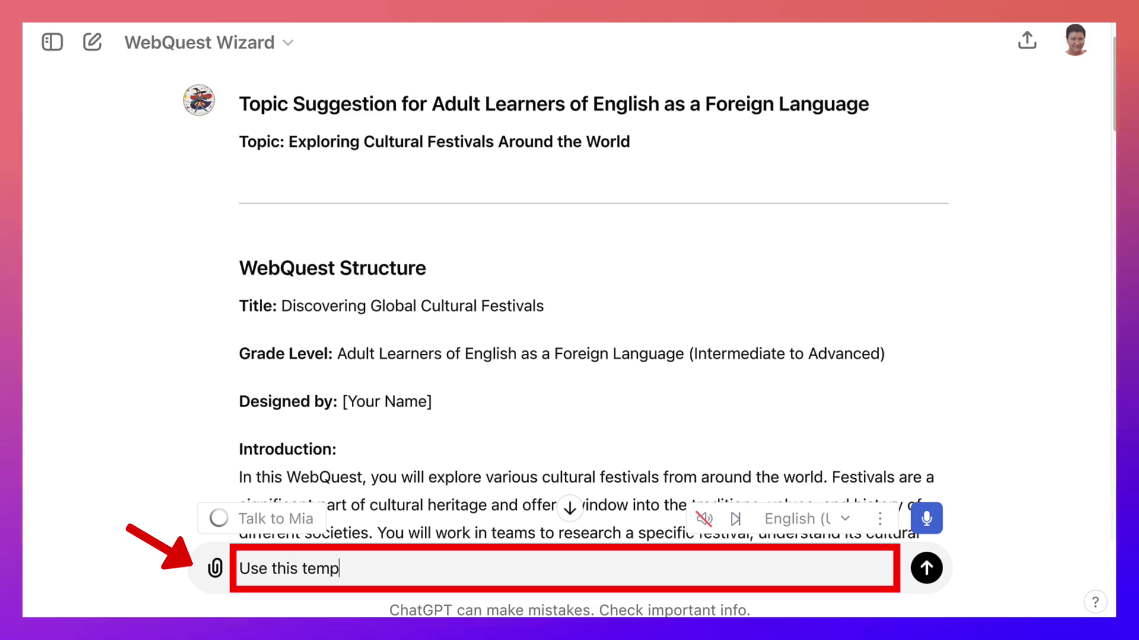
text(late)
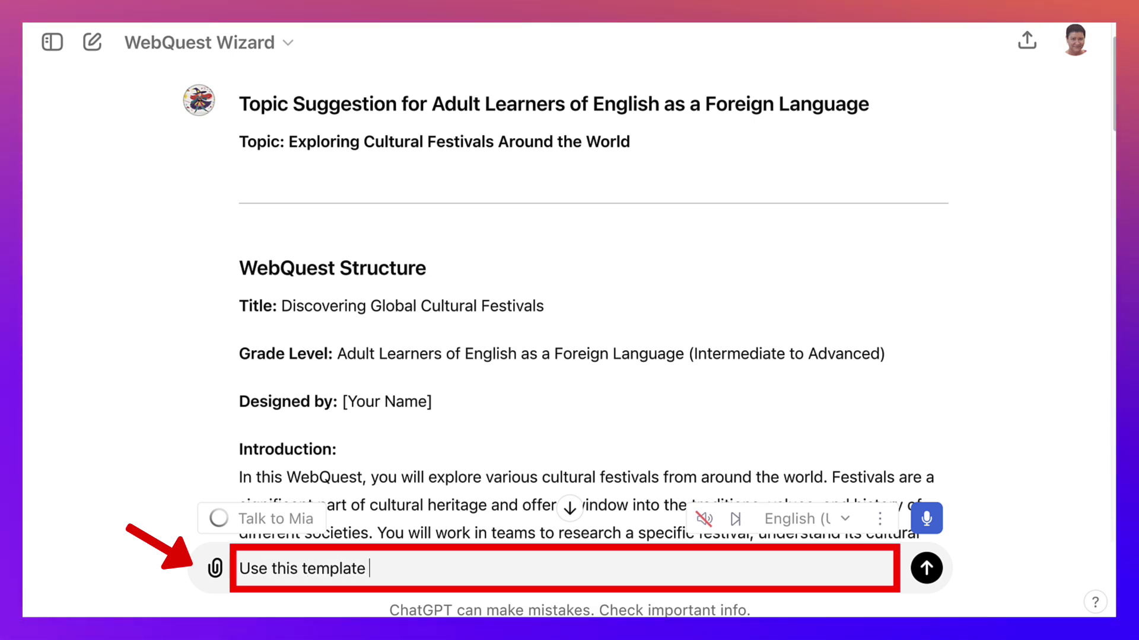
text( for the topi)
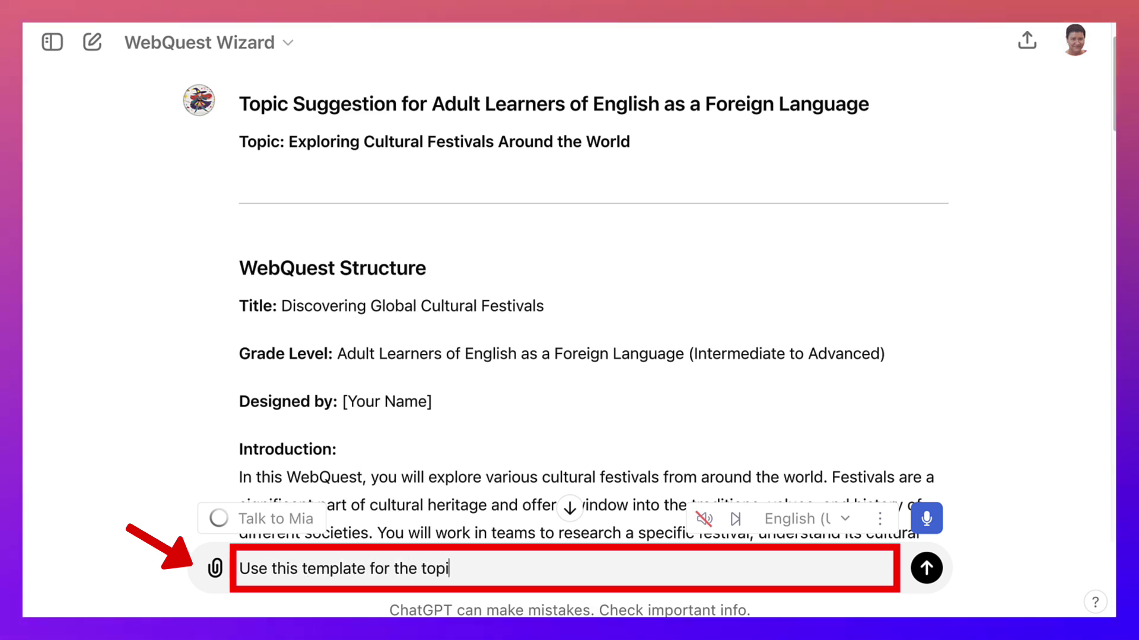
text(c as you g)
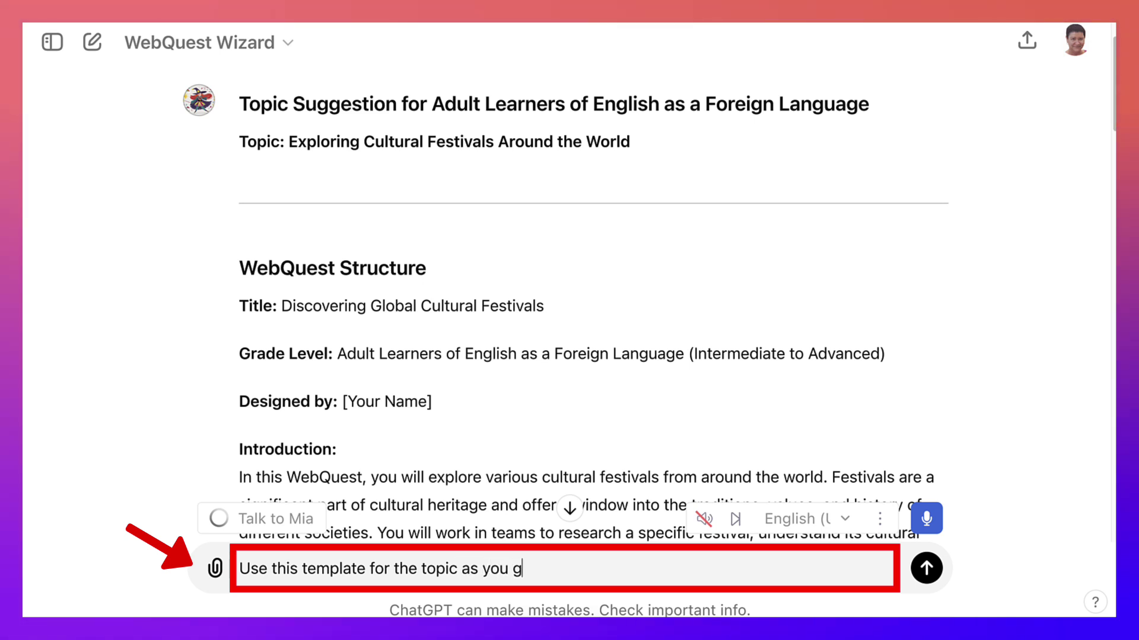
text(enerate the WebQuest:)
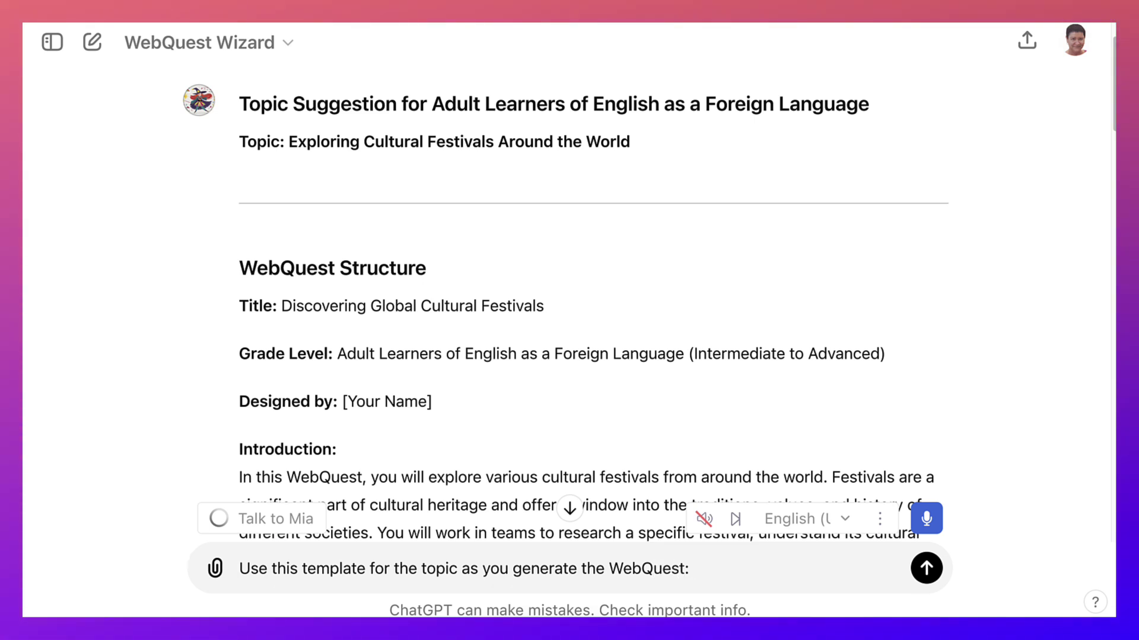
key(super+v)
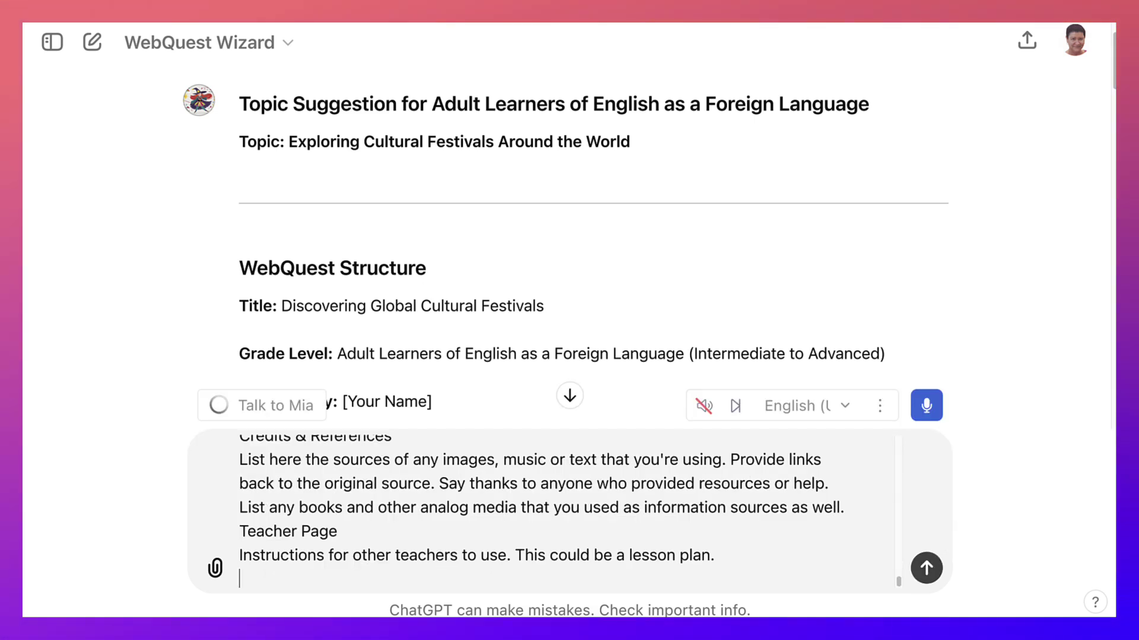
key(Return)
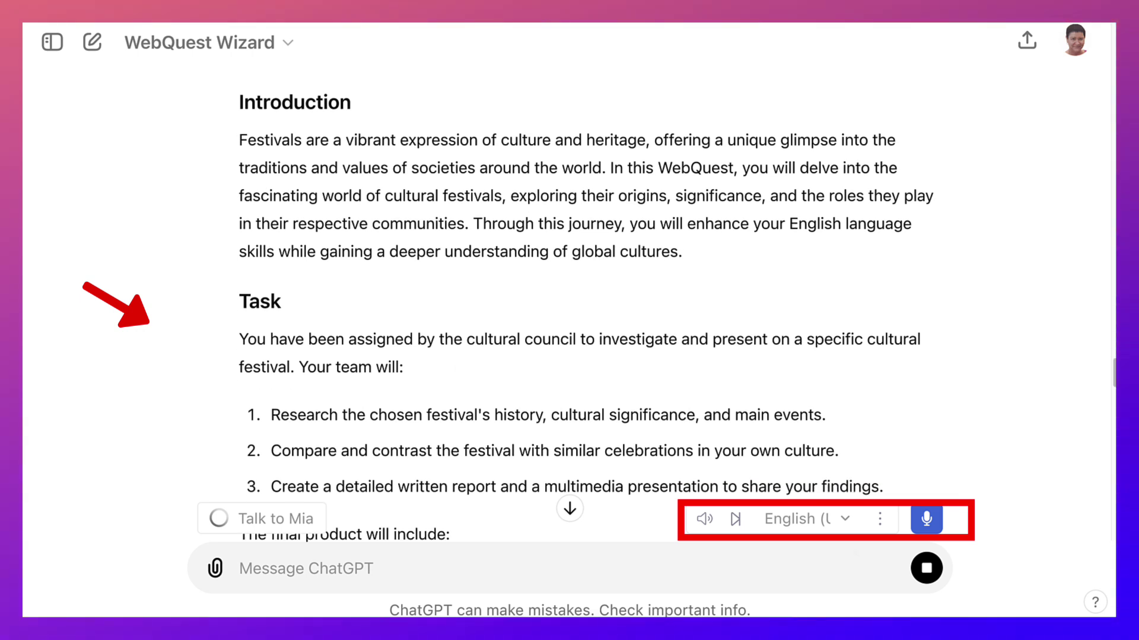
Dictate 'ask is all right so let's try this one' and highlight the Task section.
key(space)
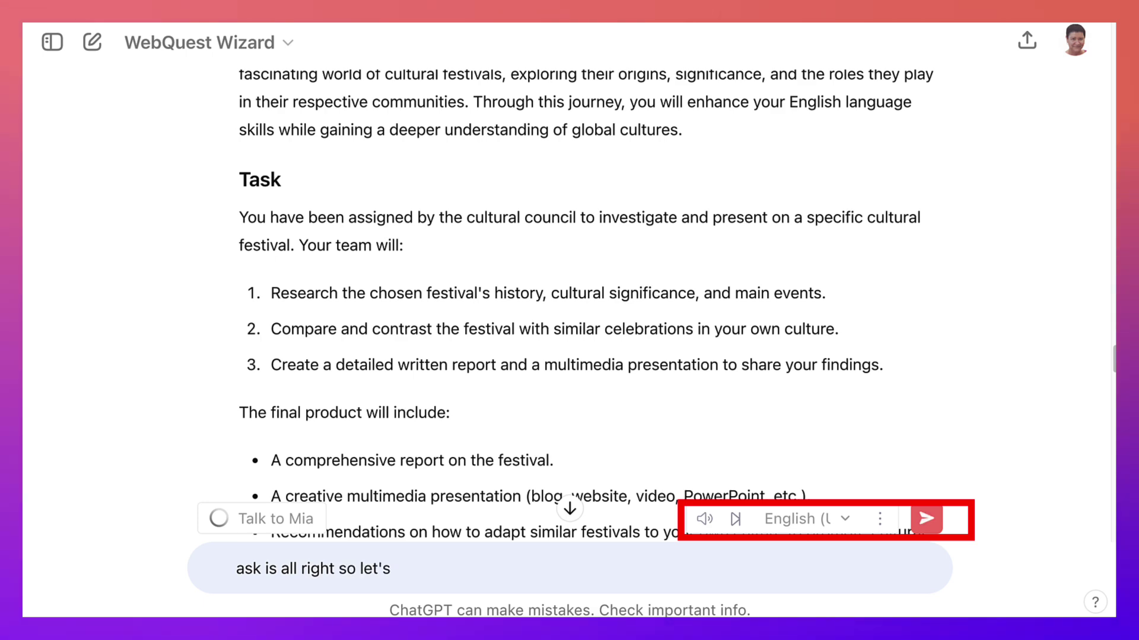
drag(240, 172, 500, 365)
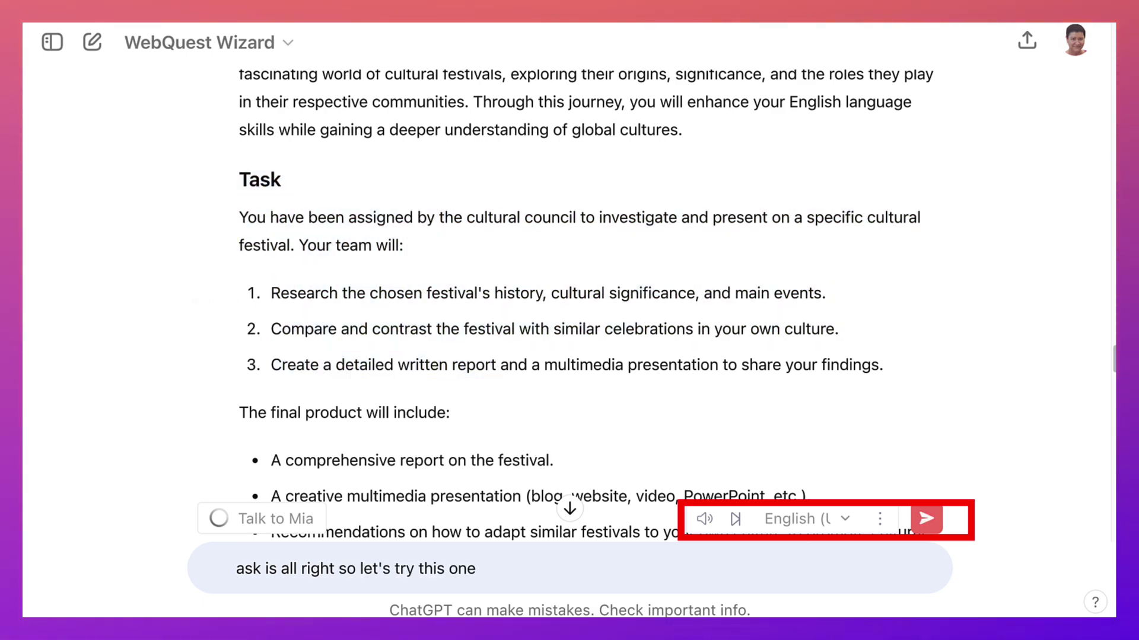
scroll(570, 296, up, 10)
scroll(565, 307, down, 1)
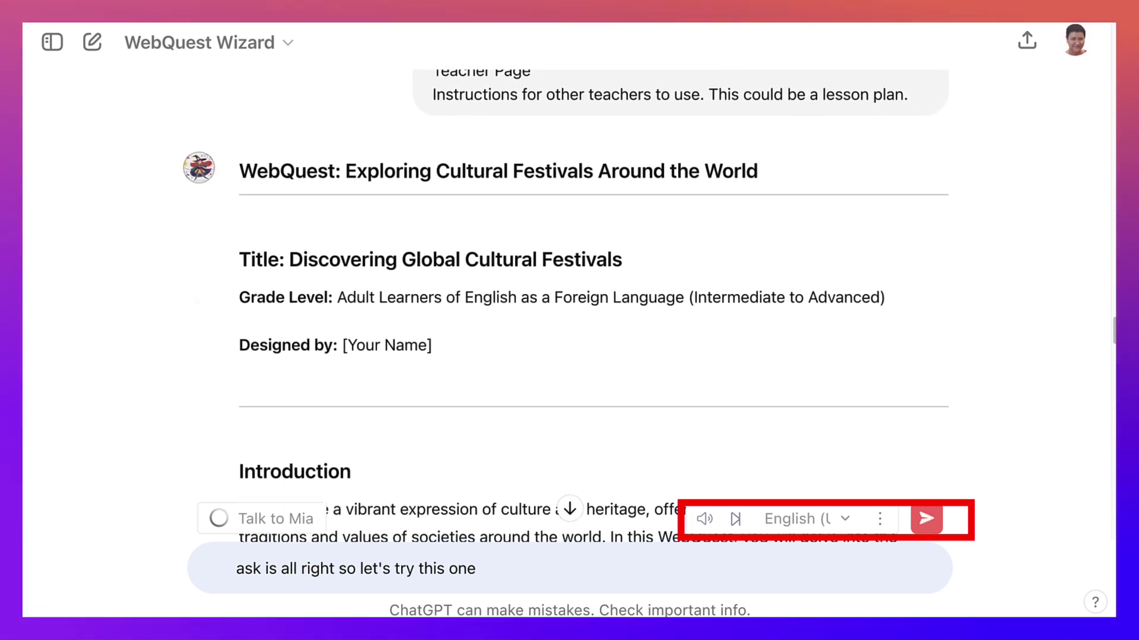
scroll(569, 297, down, 2)
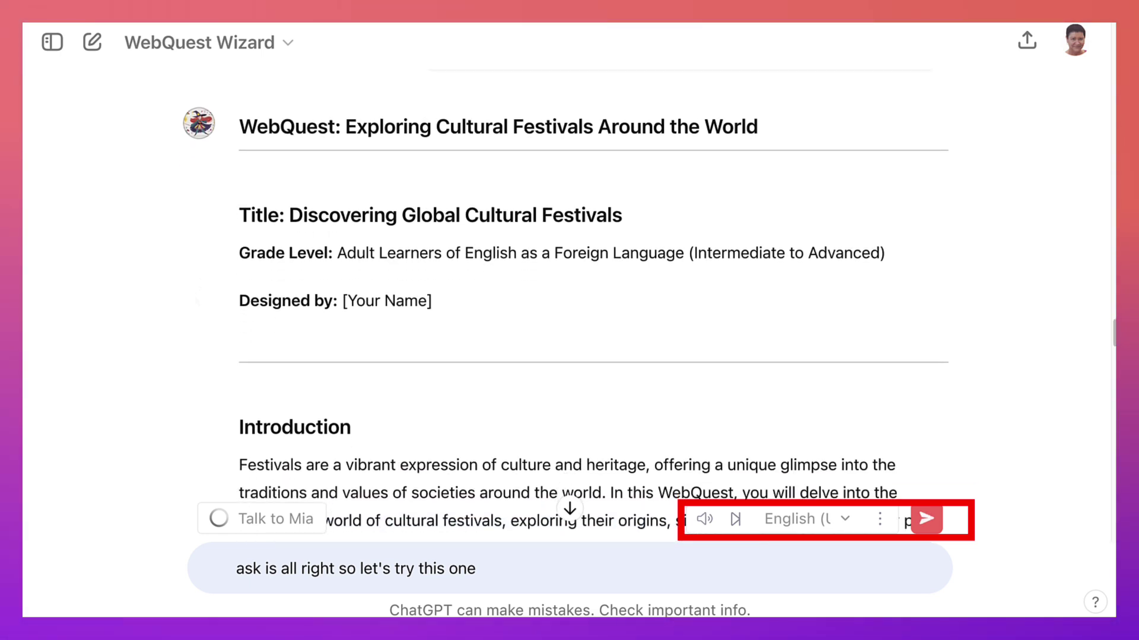
scroll(570, 297, down, 3)
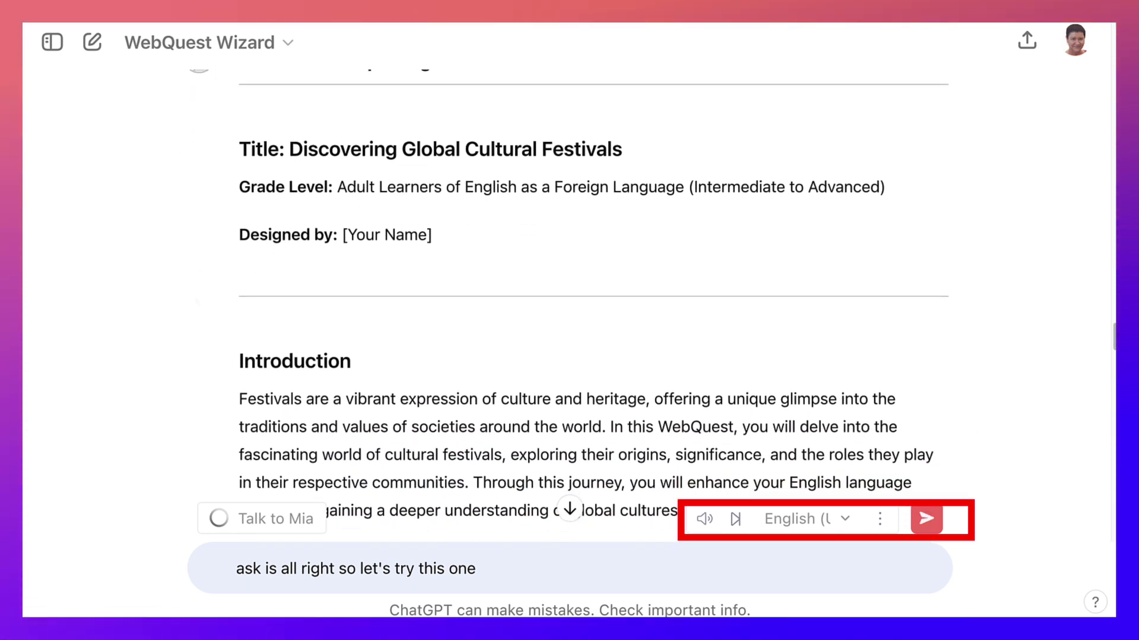
Scroll through the rest of the generated WebQuest to review it.
key(XF86AudioRaiseVolume)
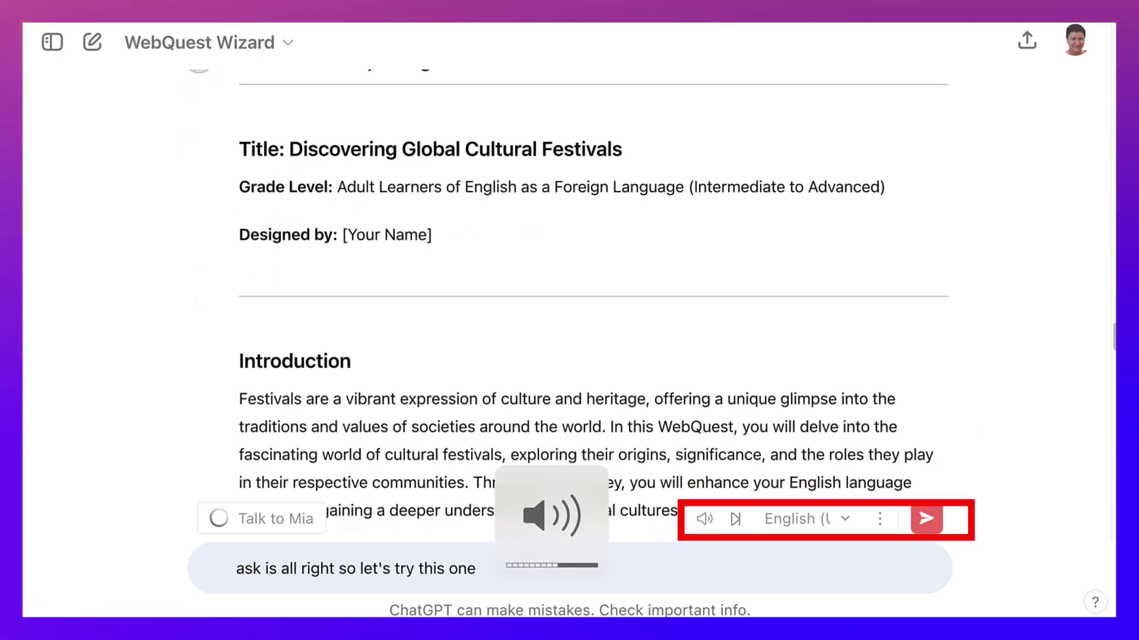
scroll(569, 296, down, 5)
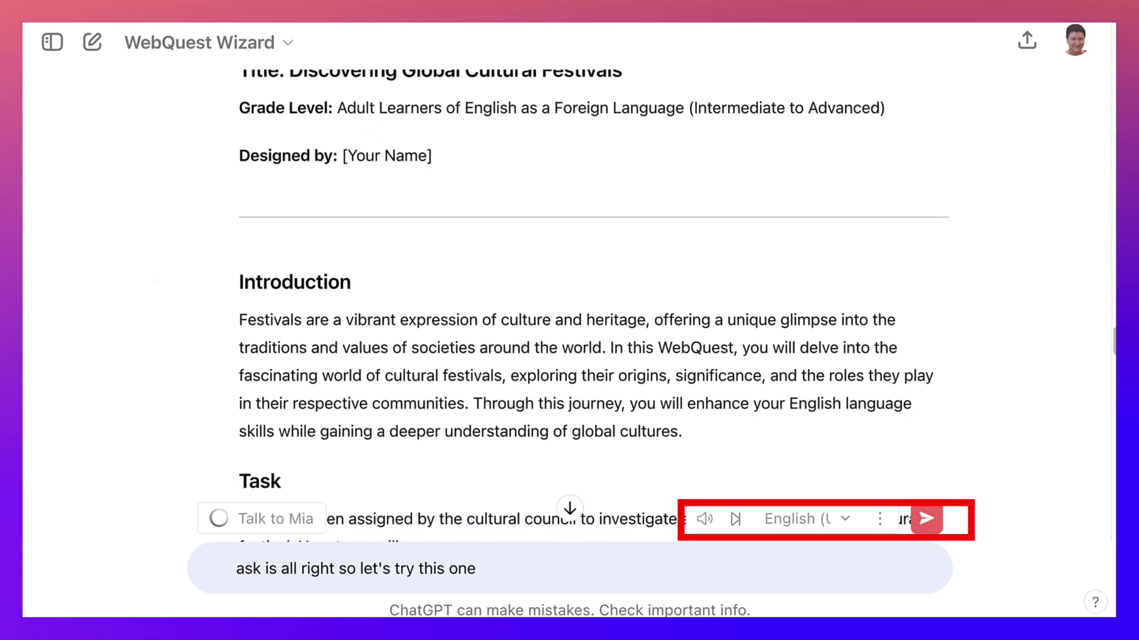
scroll(570, 297, down, 4)
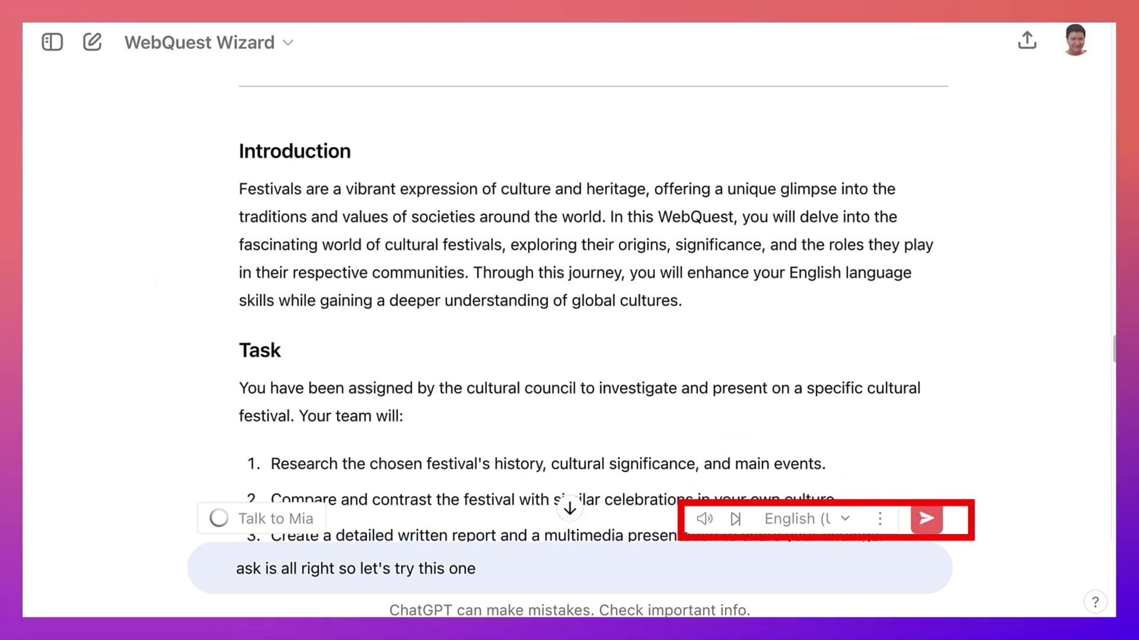
scroll(569, 296, down, 4)
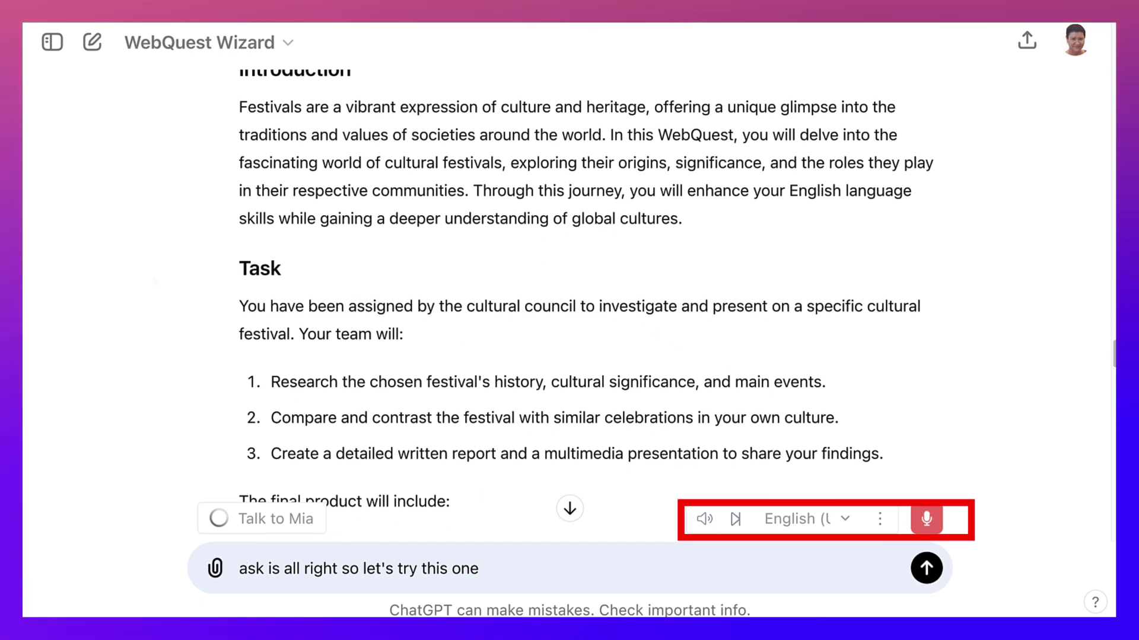
scroll(569, 296, down, 5)
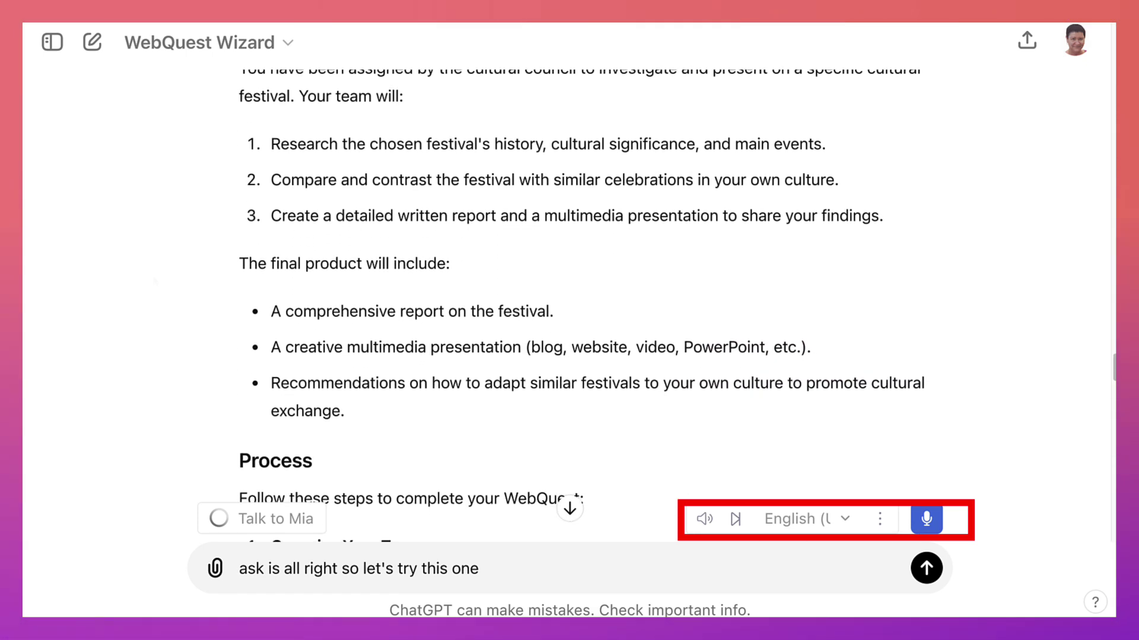
scroll(570, 296, up, 1)
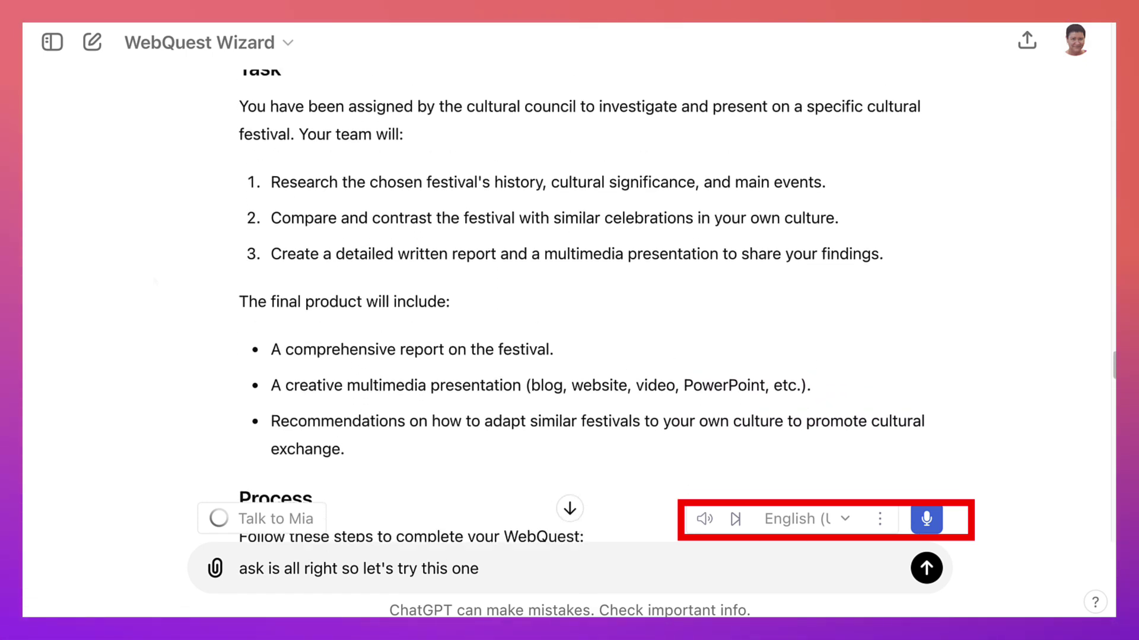
scroll(569, 296, up, 5)
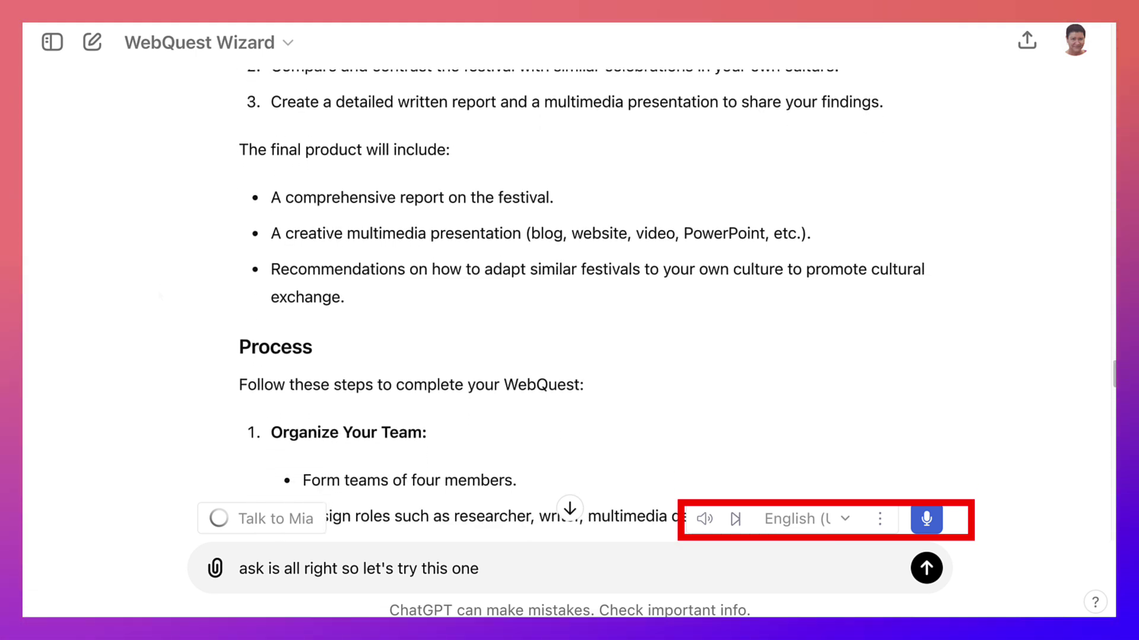
scroll(569, 295, up, 5)
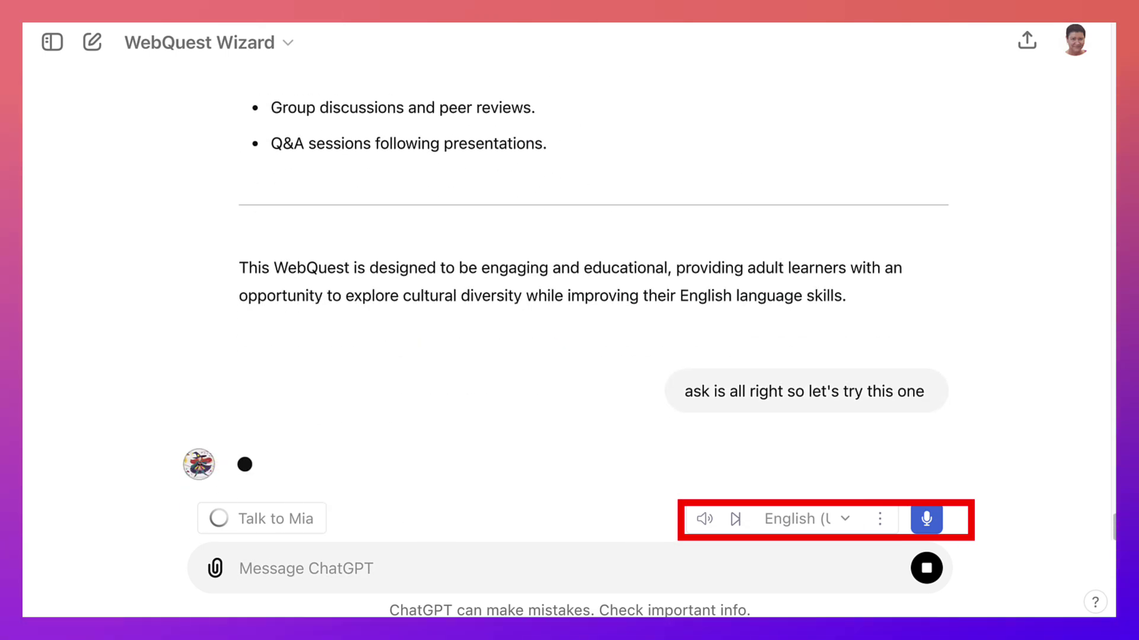
Follow The Giver WebQuest as it streams down to its Teacher Page and closing summary.
scroll(569, 297, up, 5)
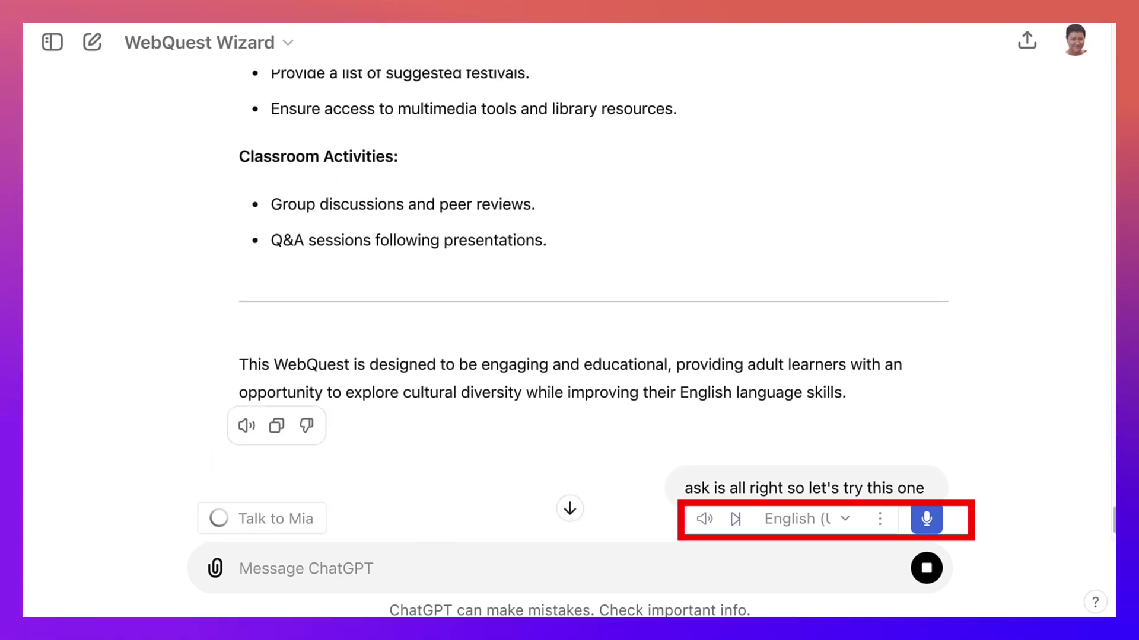
scroll(569, 297, up, 15)
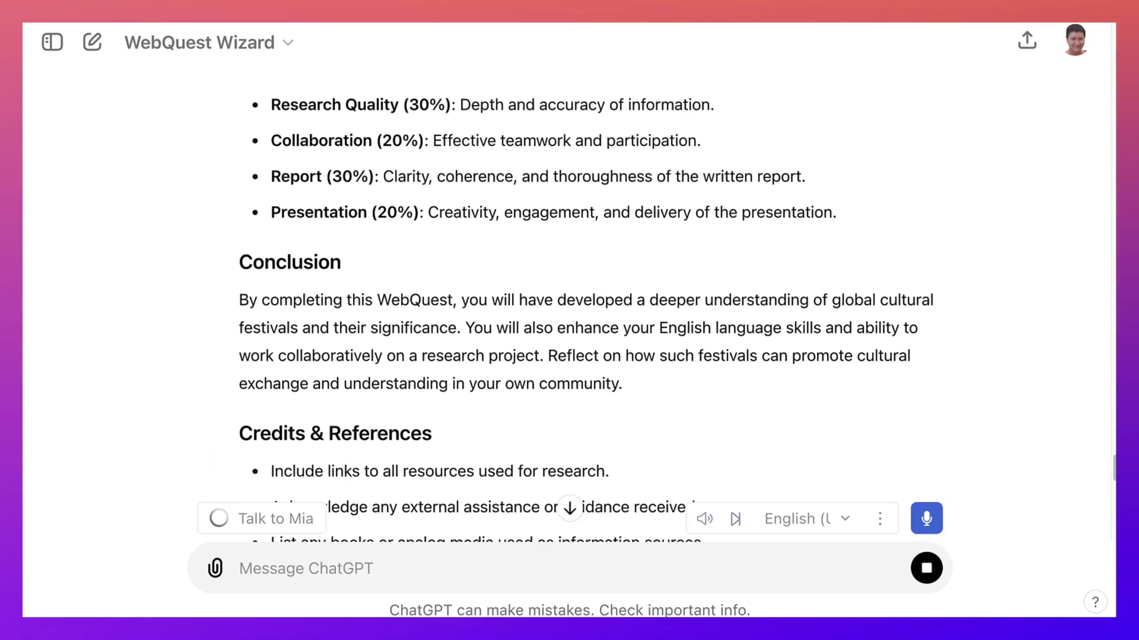
scroll(570, 507, down, 5)
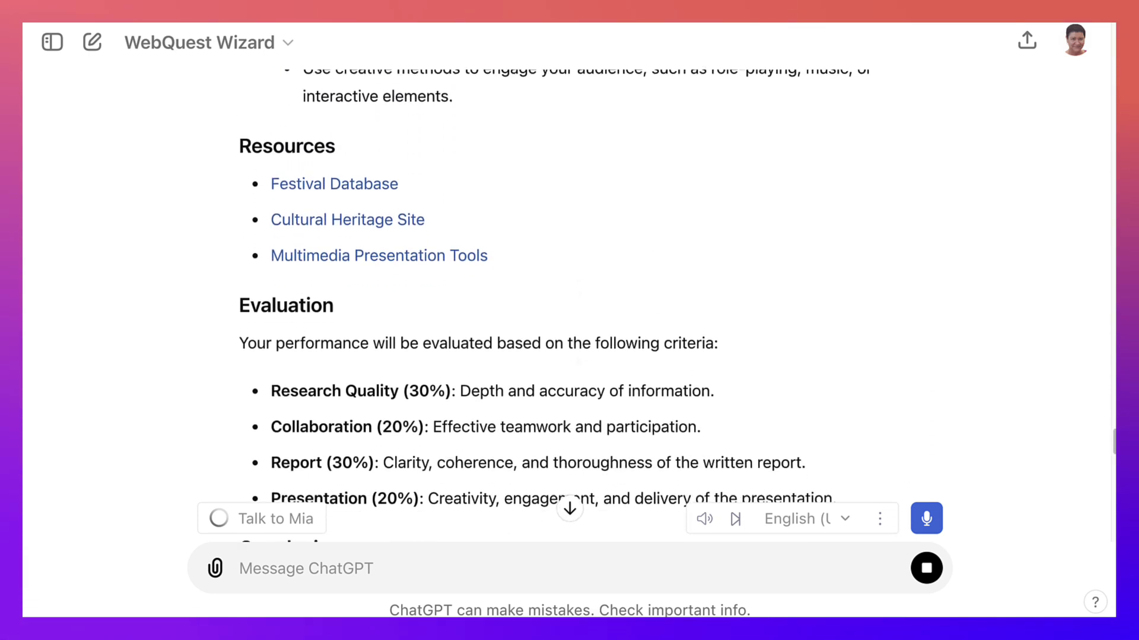
scroll(569, 508, up, 2)
scroll(569, 296, up, 6)
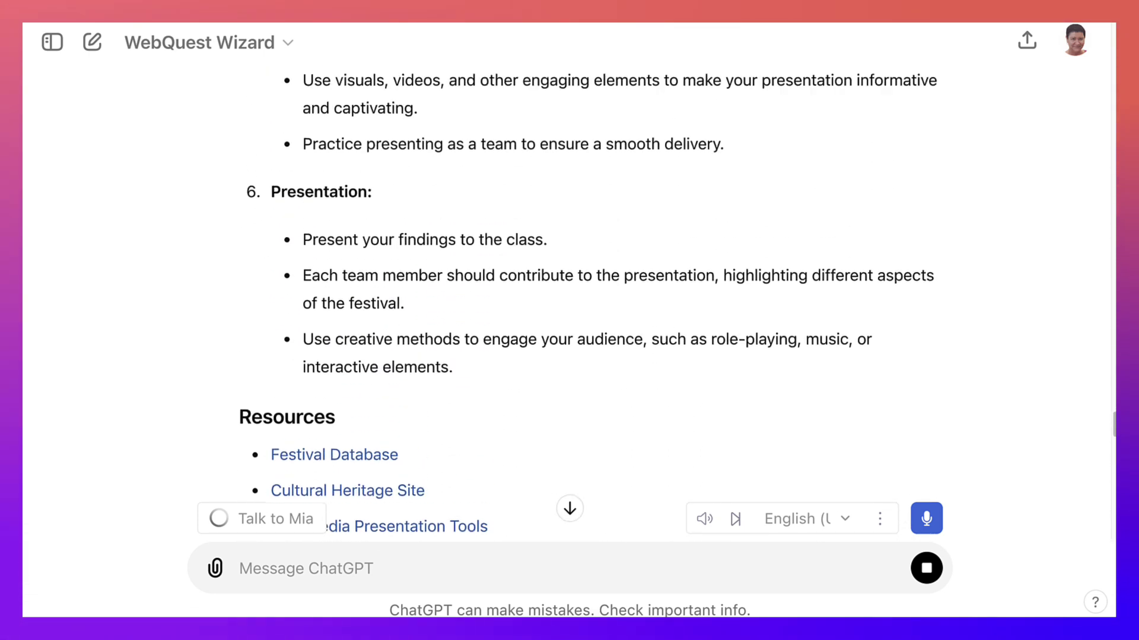
scroll(570, 296, down, 3)
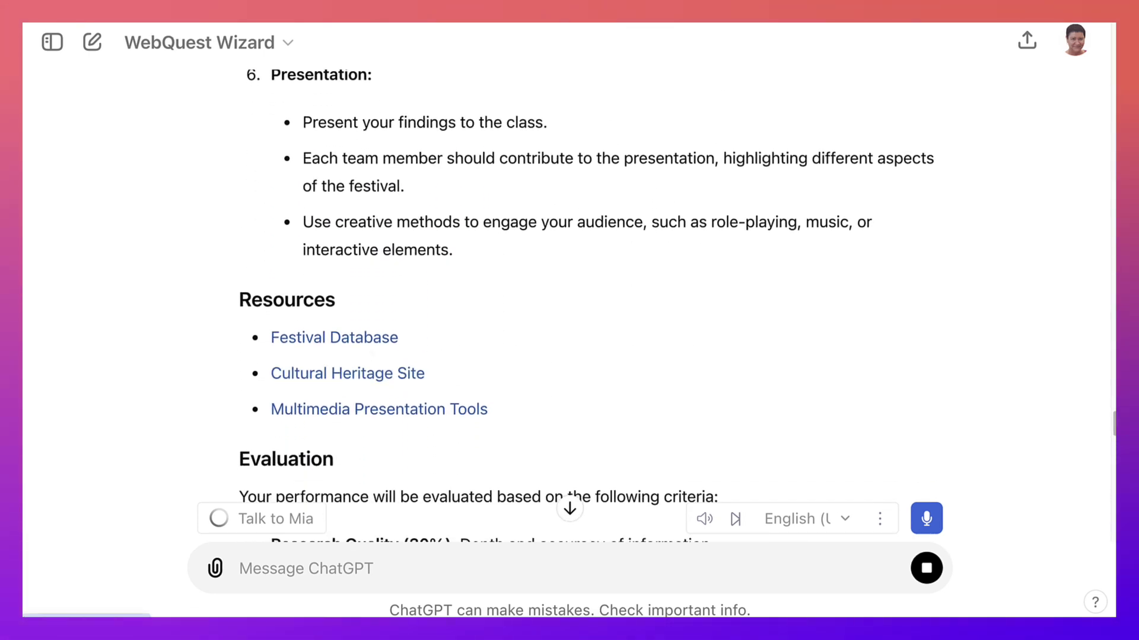
scroll(569, 297, up, 9)
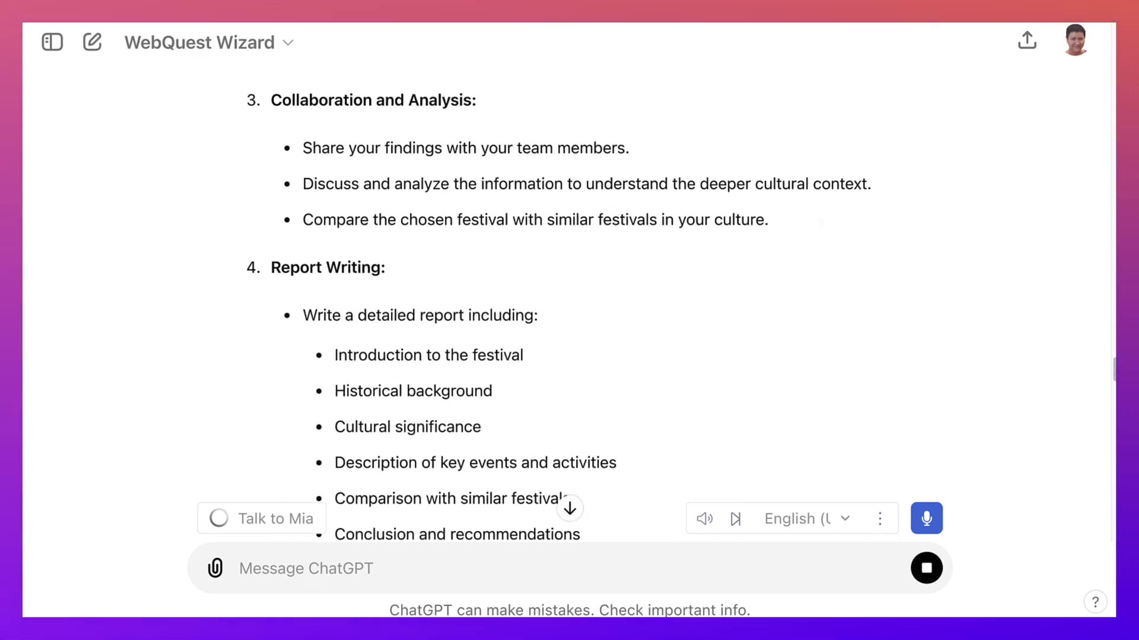
scroll(569, 296, up, 10)
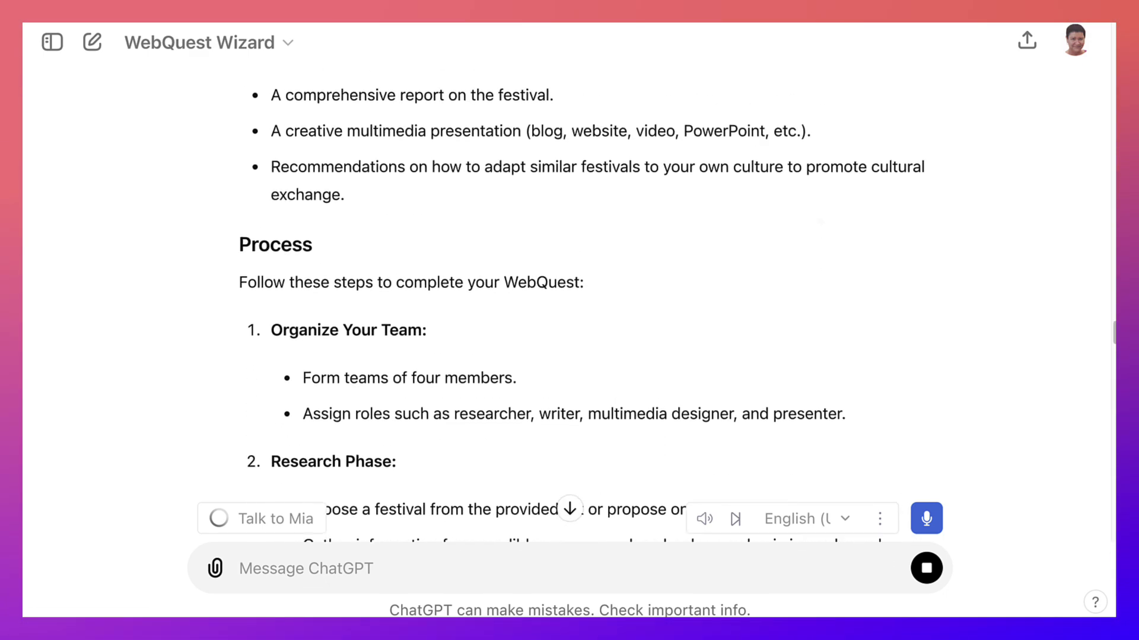
scroll(569, 297, up, 8)
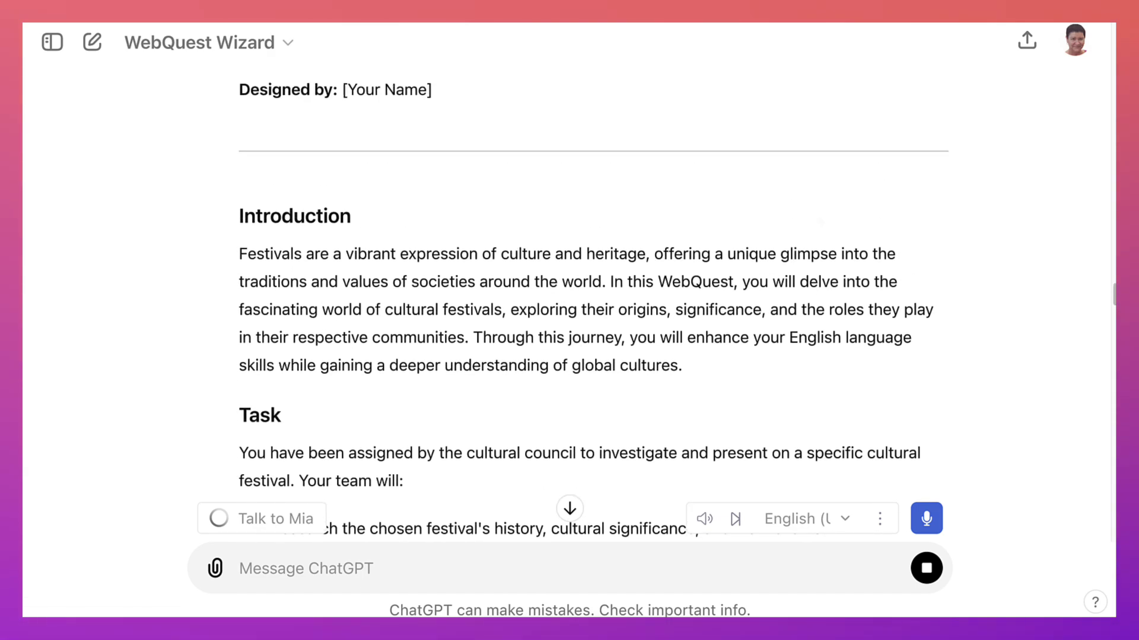
scroll(570, 297, up, 5)
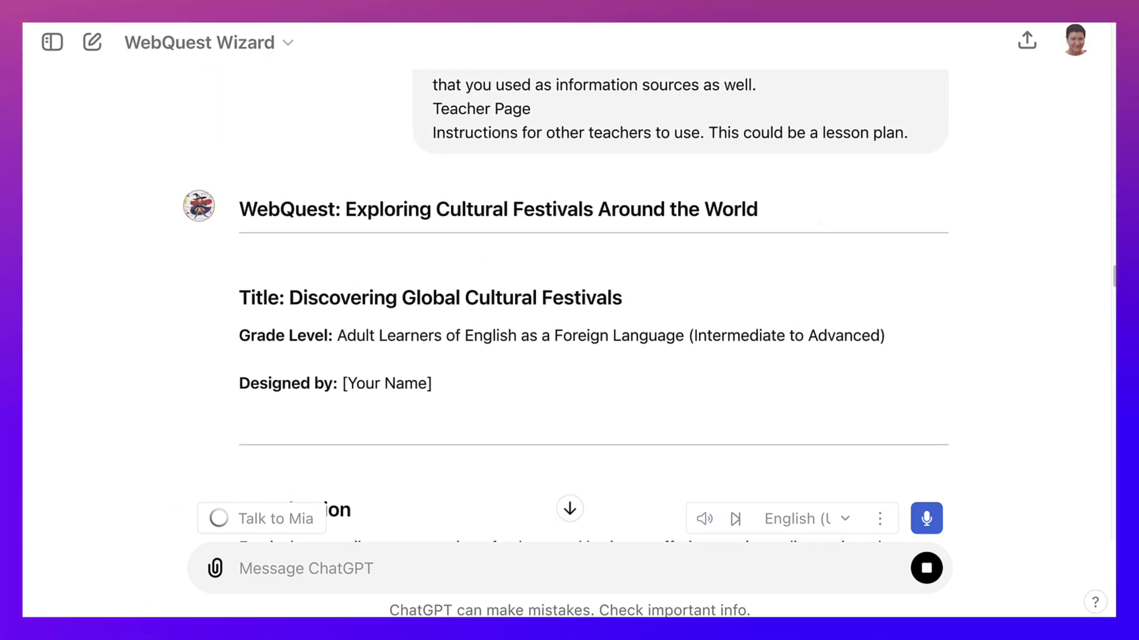
scroll(569, 296, down, 20)
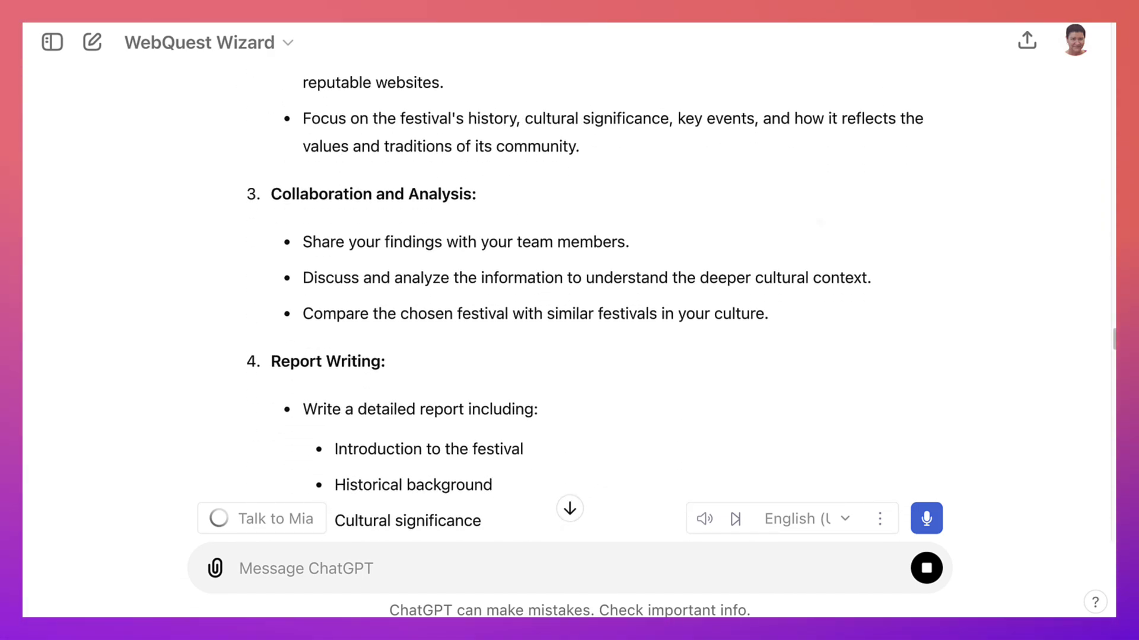
scroll(569, 296, down, 20)
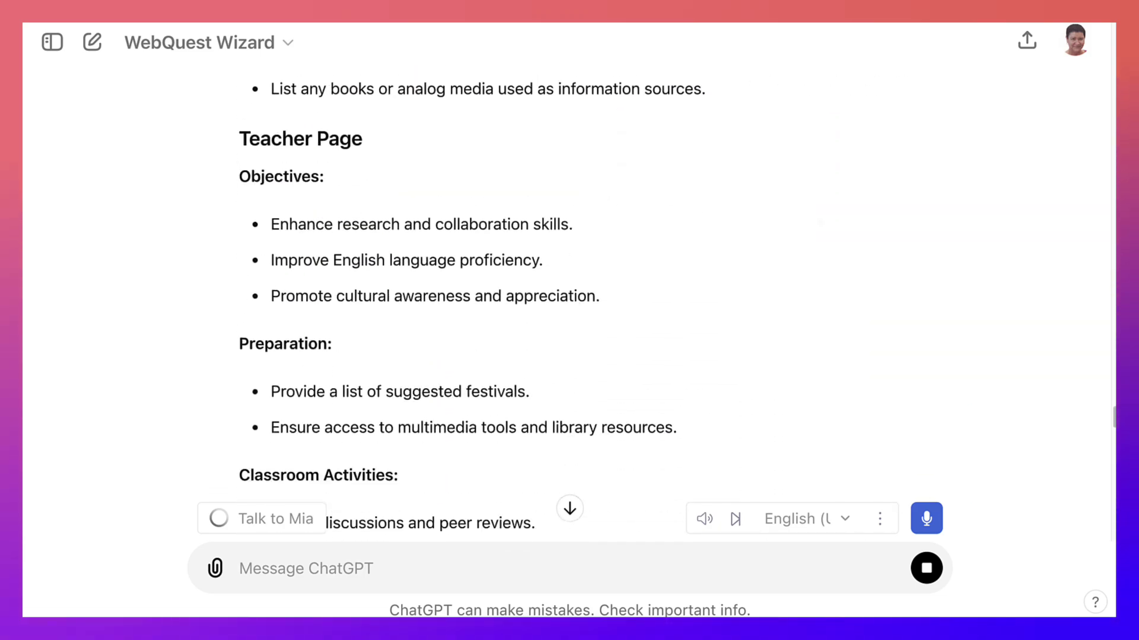
scroll(570, 296, down, 20)
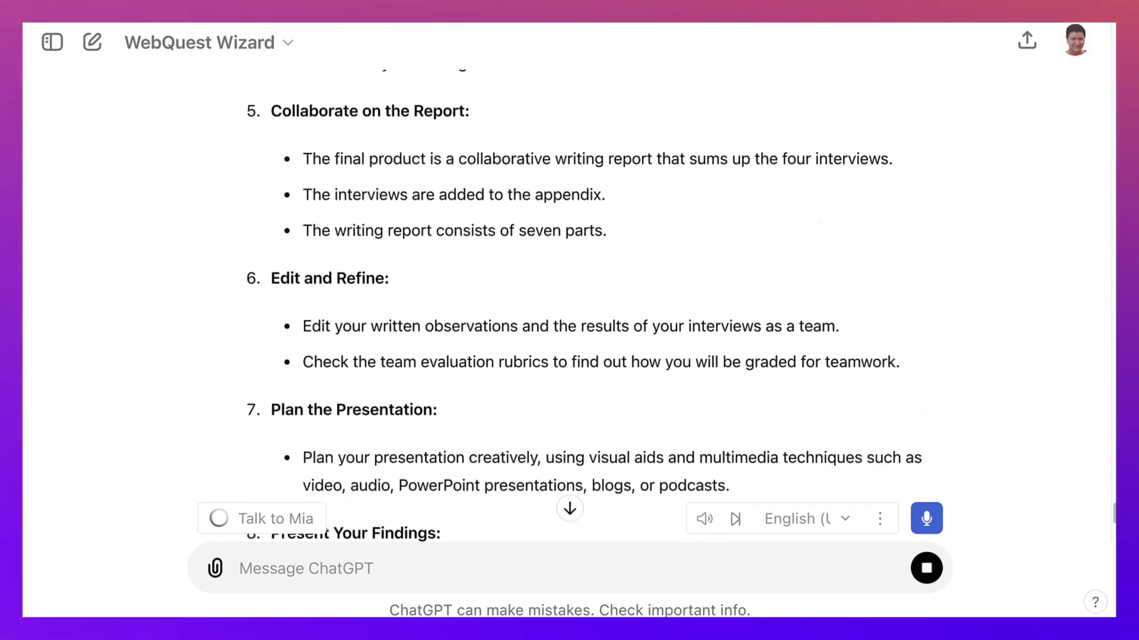
scroll(569, 296, down, 6)
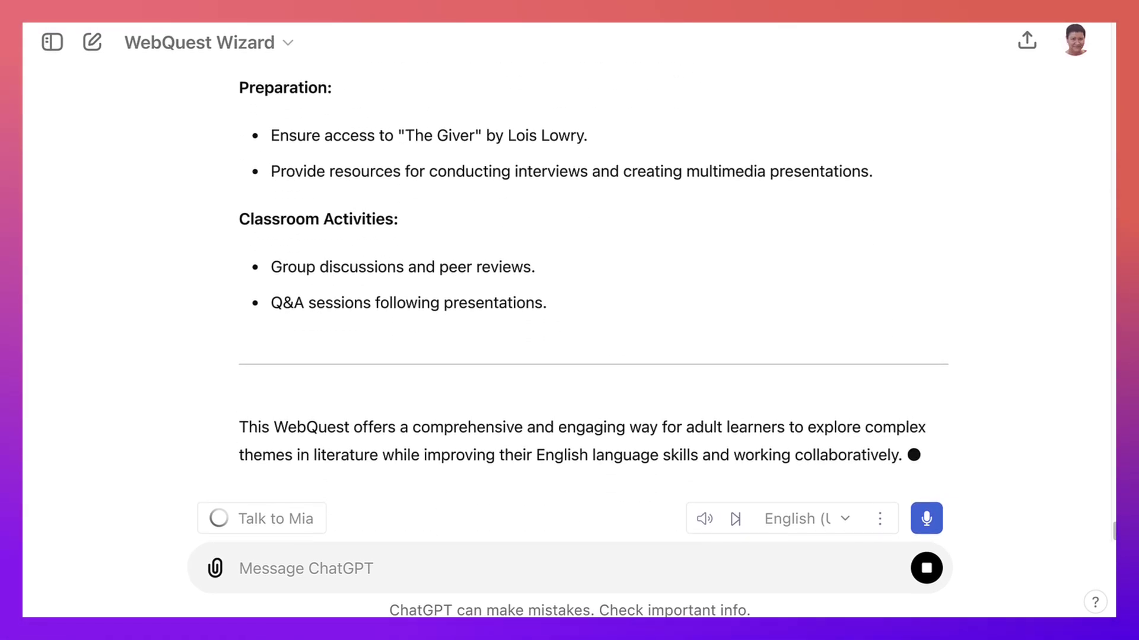
scroll(569, 267, up, 3)
scroll(569, 267, down, 1)
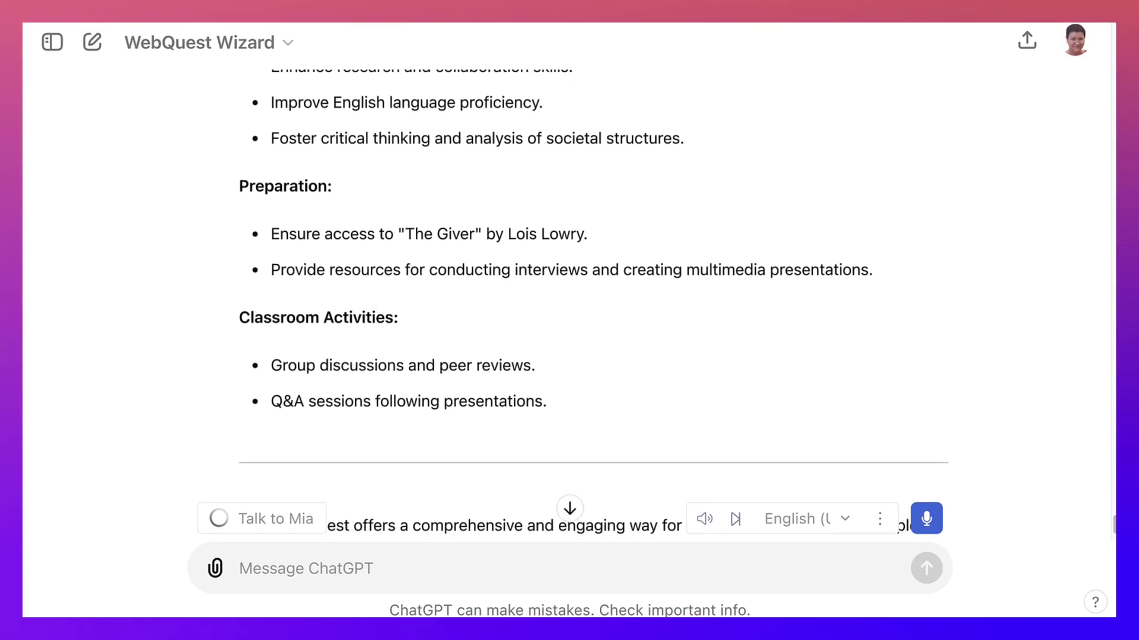
scroll(570, 268, up, 1)
scroll(570, 267, down, 2)
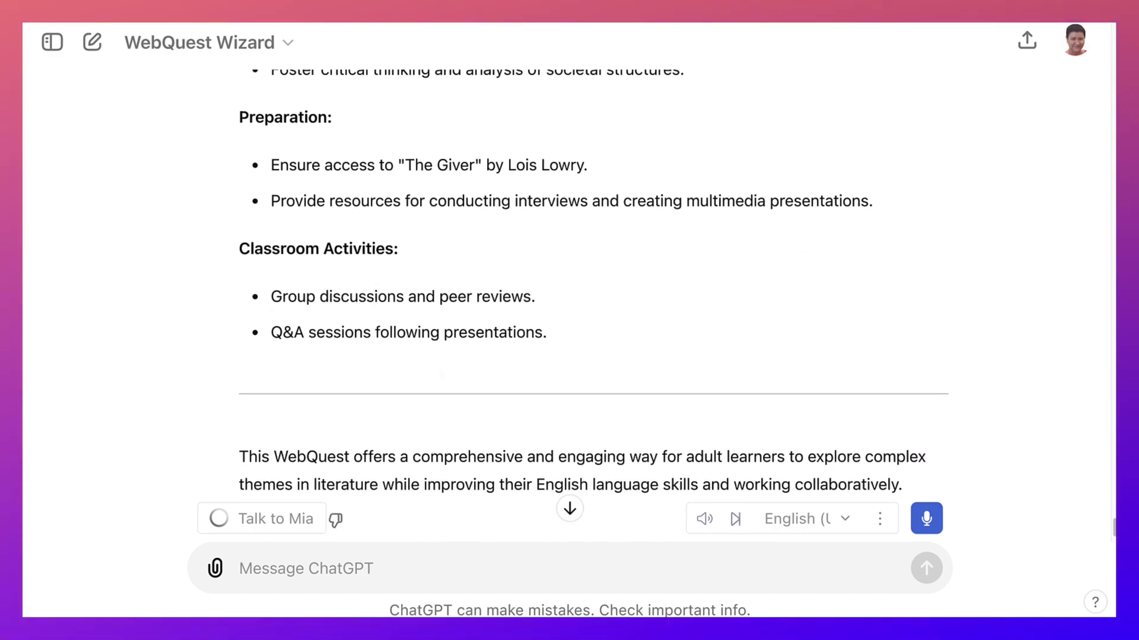
scroll(569, 266, down, 1)
scroll(569, 267, up, 15)
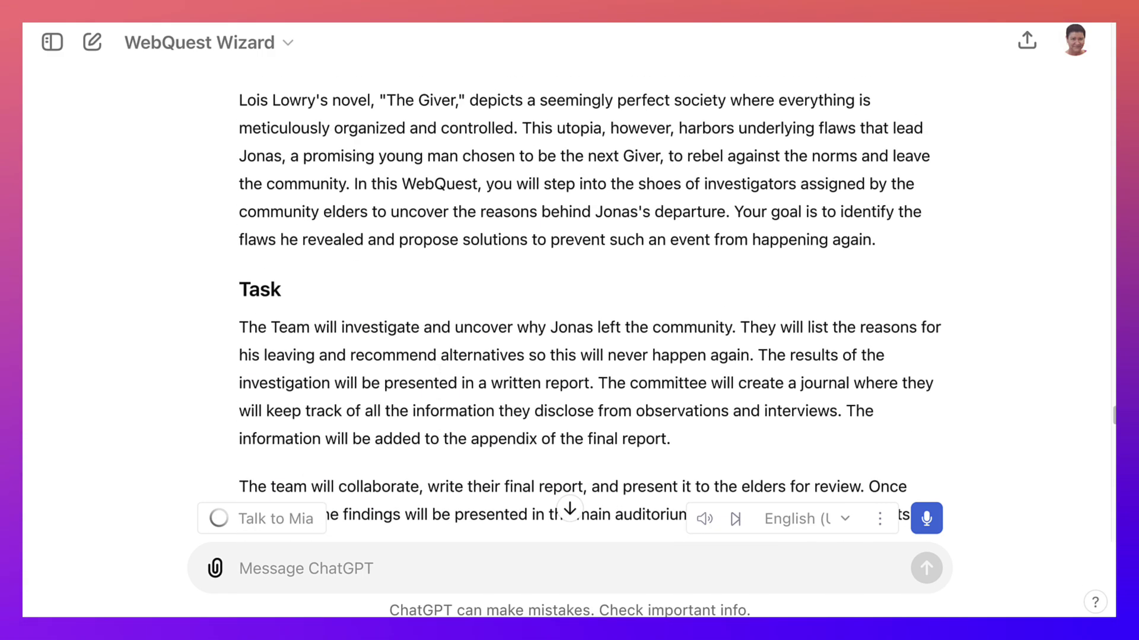
scroll(569, 268, up, 10)
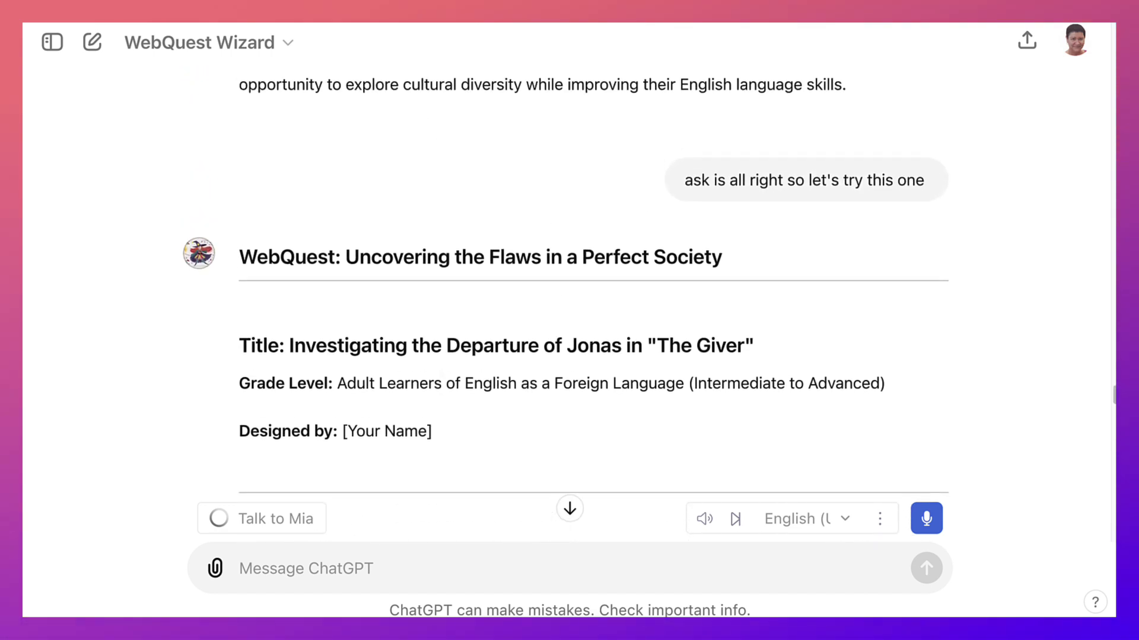
scroll(569, 267, up, 10)
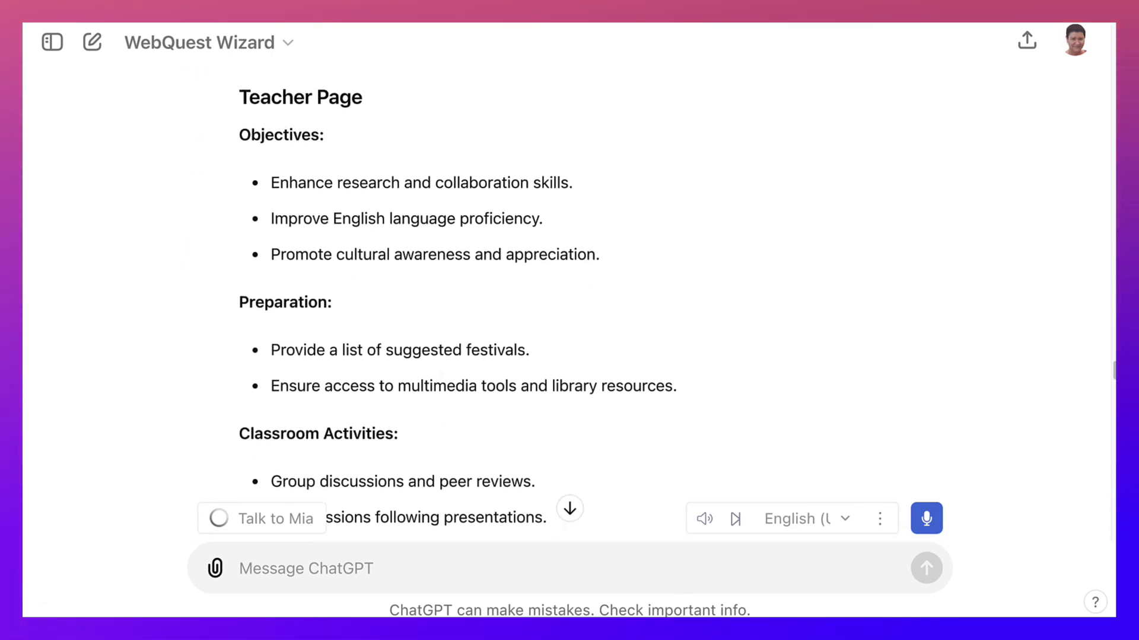
scroll(570, 267, up, 4)
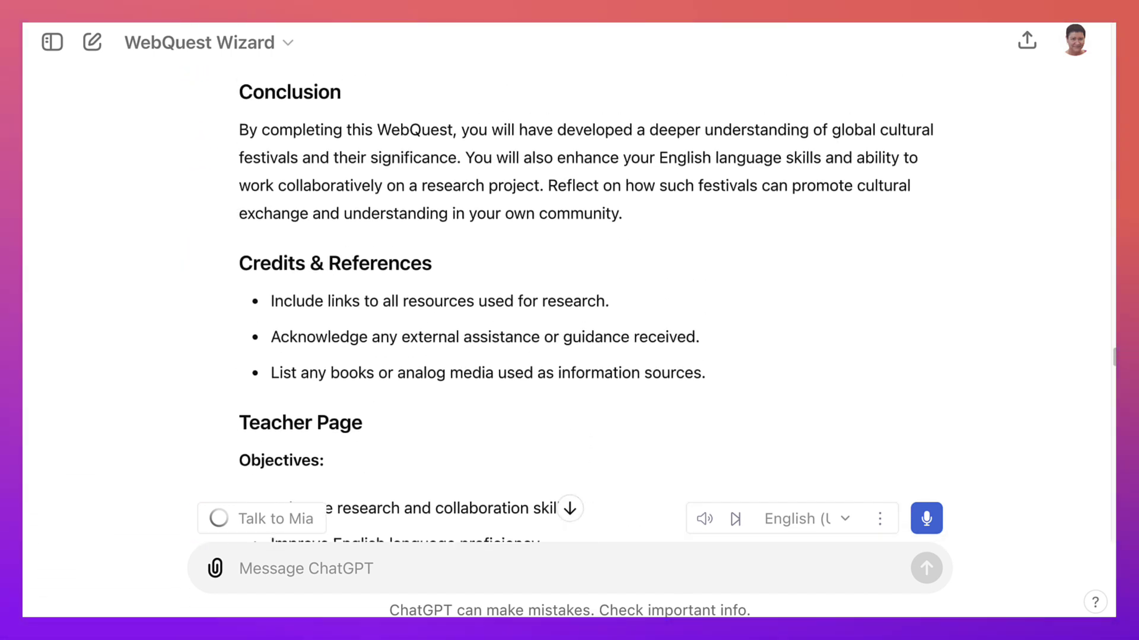
scroll(569, 267, up, 3)
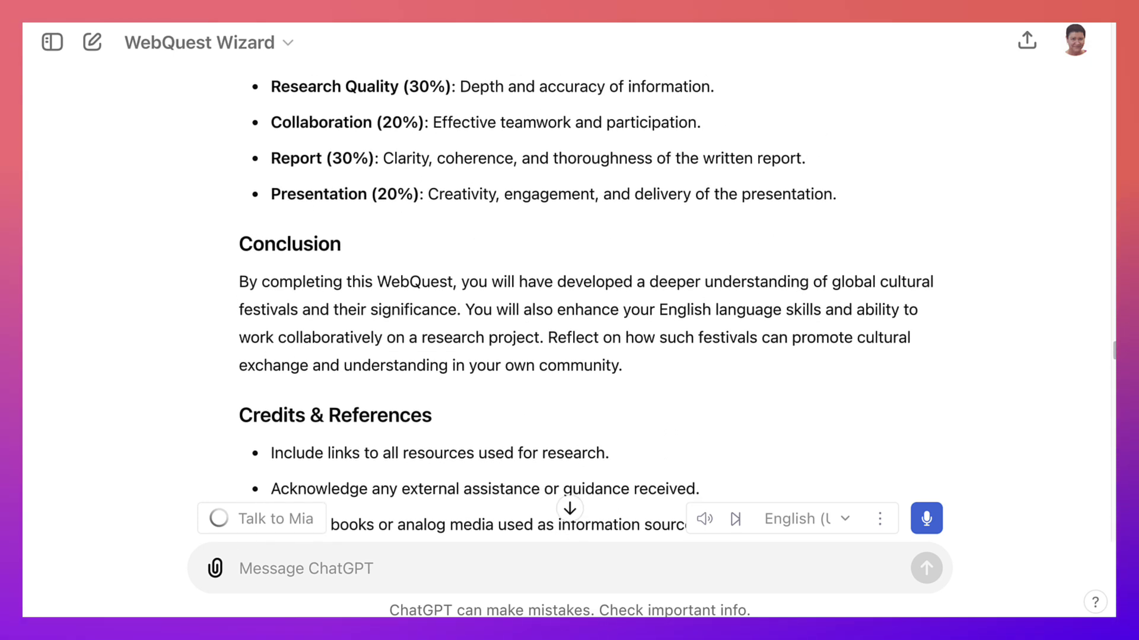
scroll(569, 267, down, 1)
scroll(570, 267, up, 1)
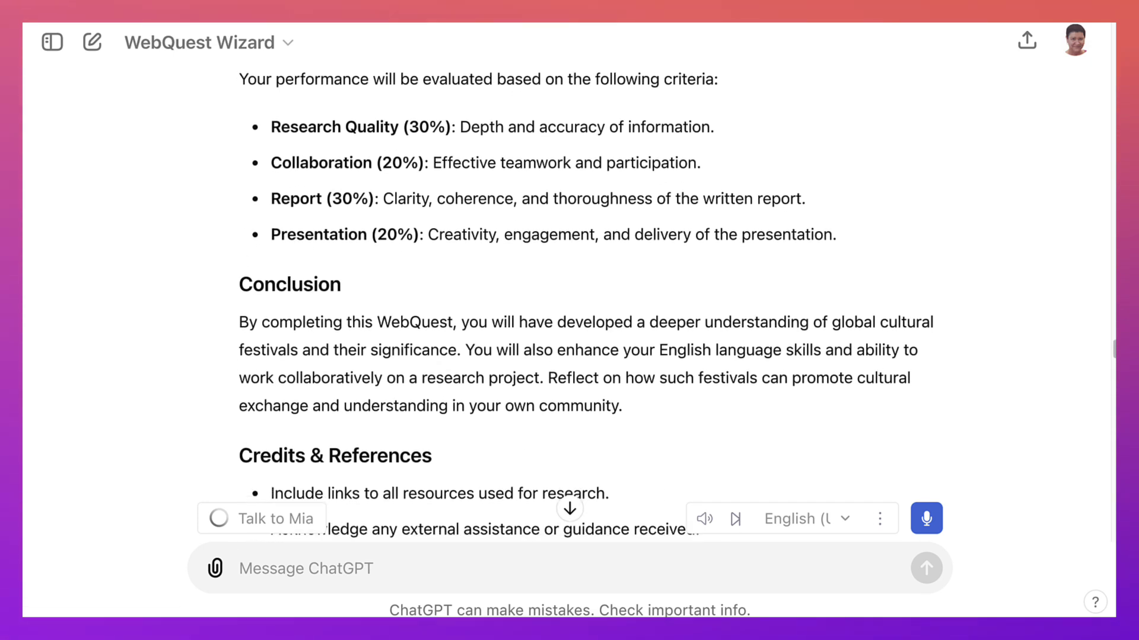
scroll(570, 267, down, 3)
scroll(569, 267, down, 20)
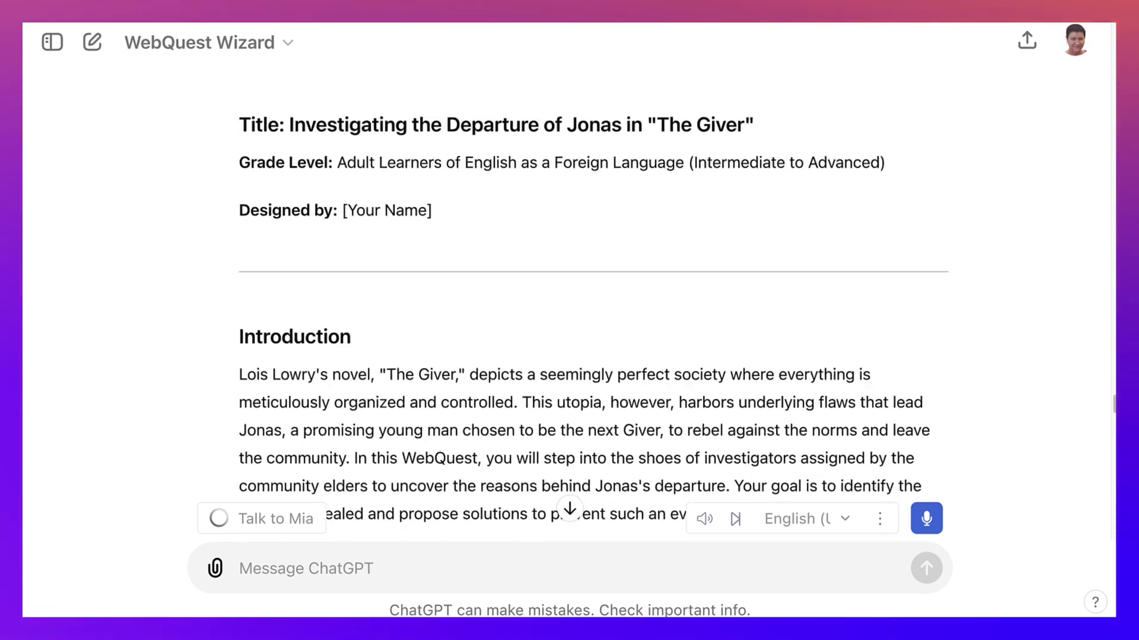
scroll(570, 267, down, 9)
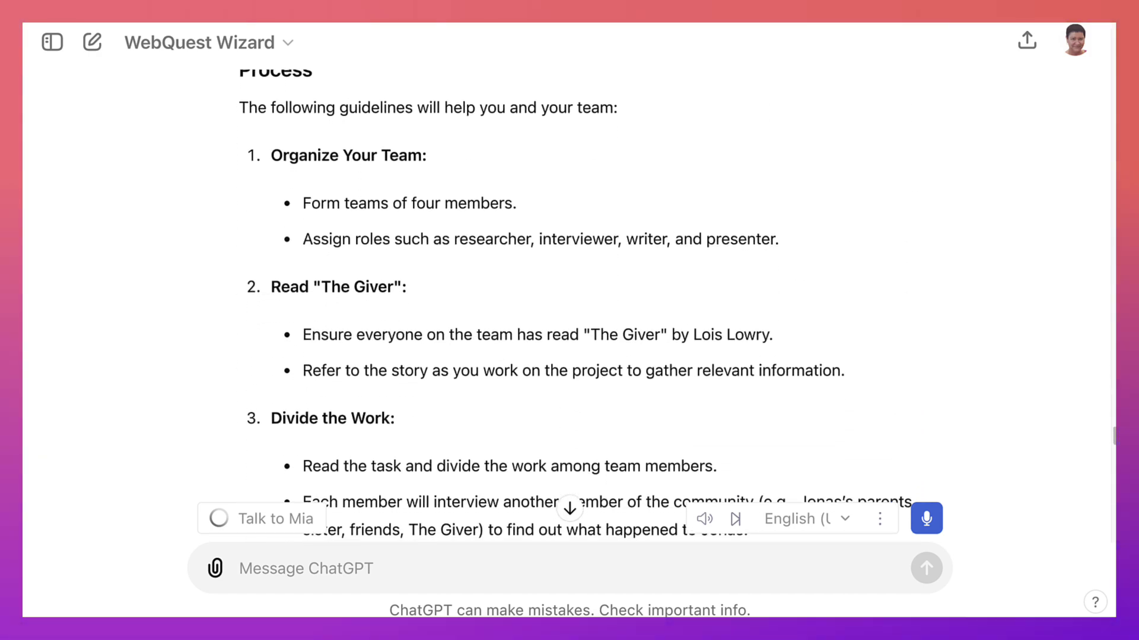
scroll(570, 267, down, 15)
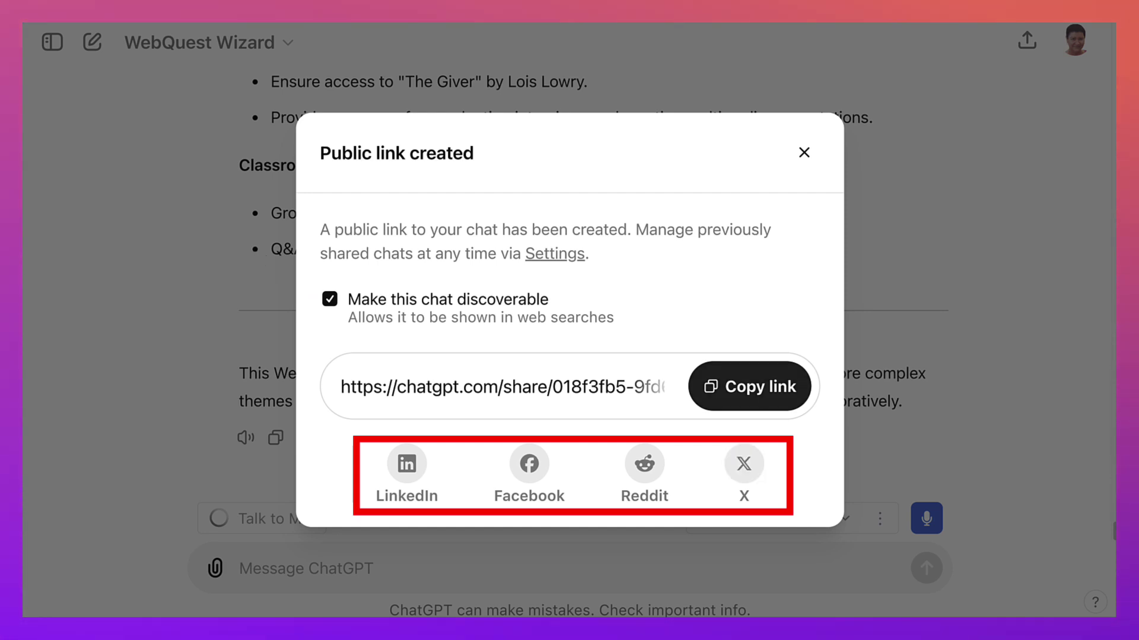
Copy the discoverable public share link for the WebQuest chat.
click(749, 388)
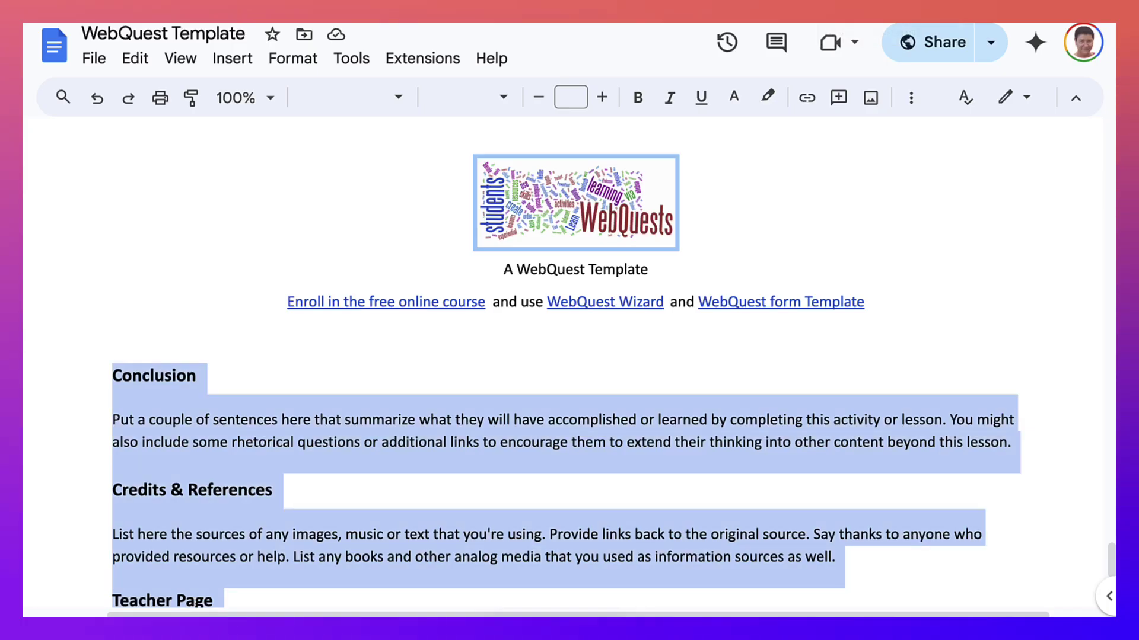
Deselect the template text and scroll up to The Giver's Introduction and Task sections.
click(197, 376)
scroll(569, 356, up, 10)
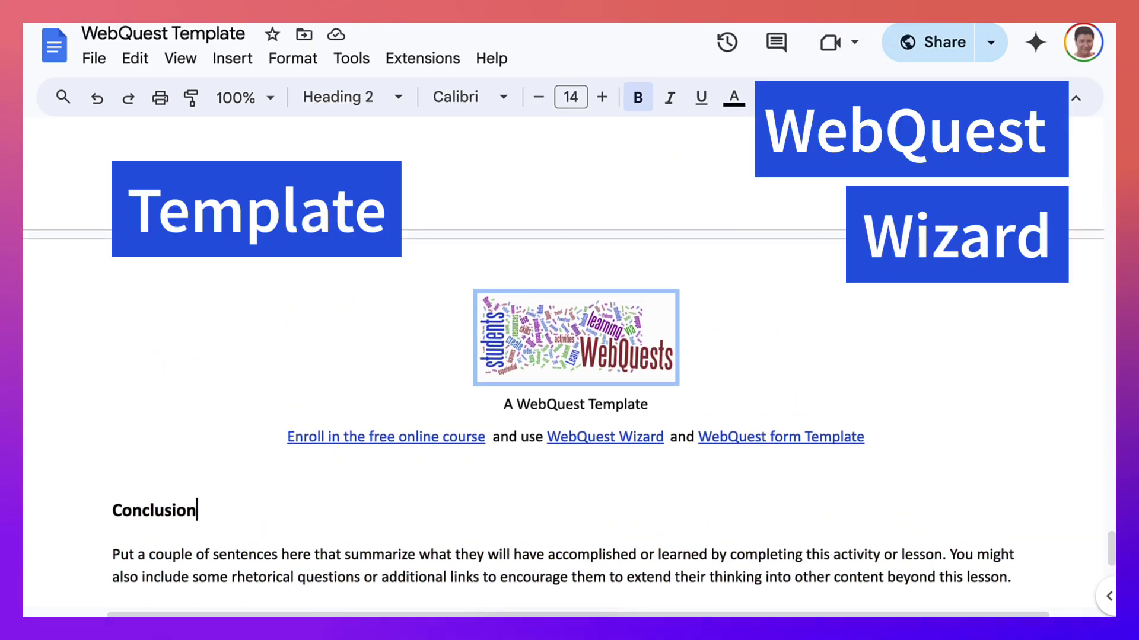
scroll(569, 356, up, 10)
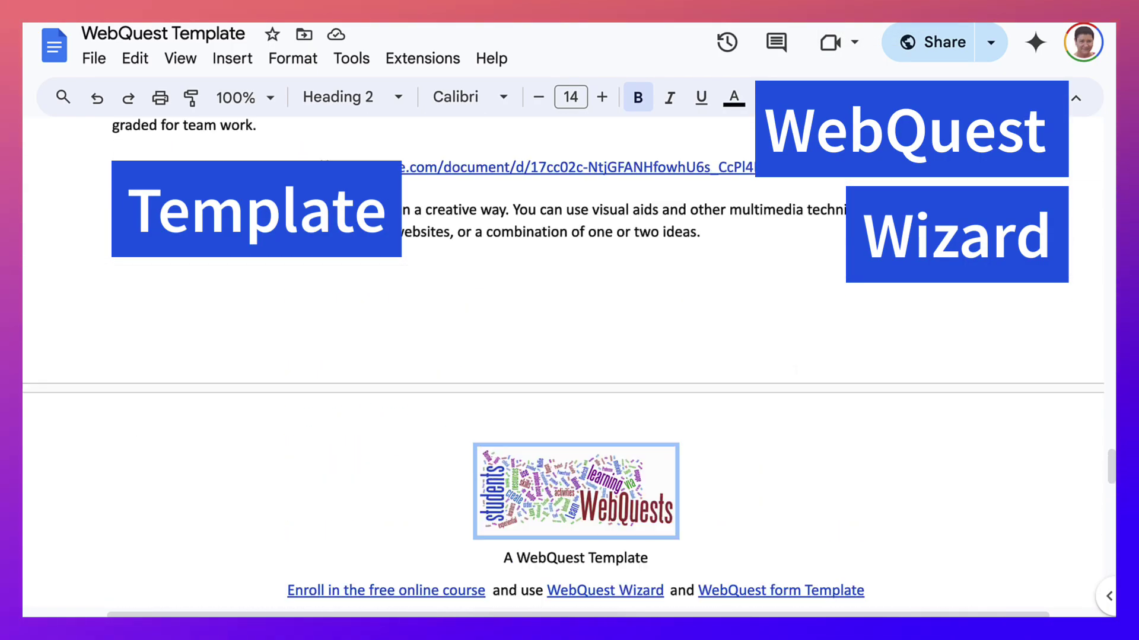
scroll(569, 356, up, 10)
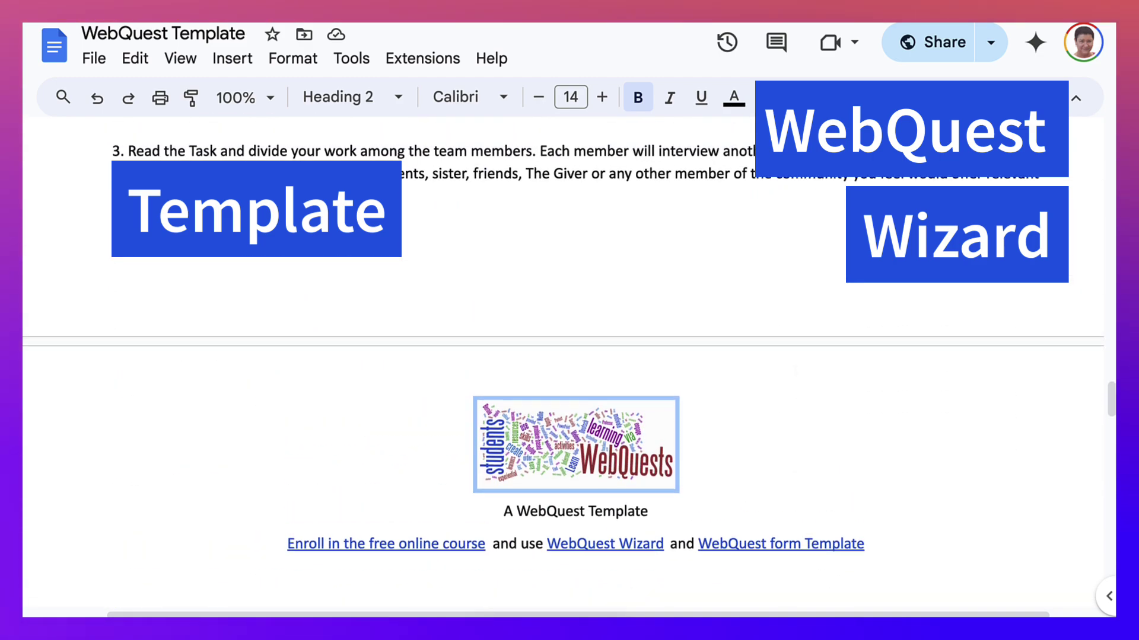
scroll(569, 356, up, 10)
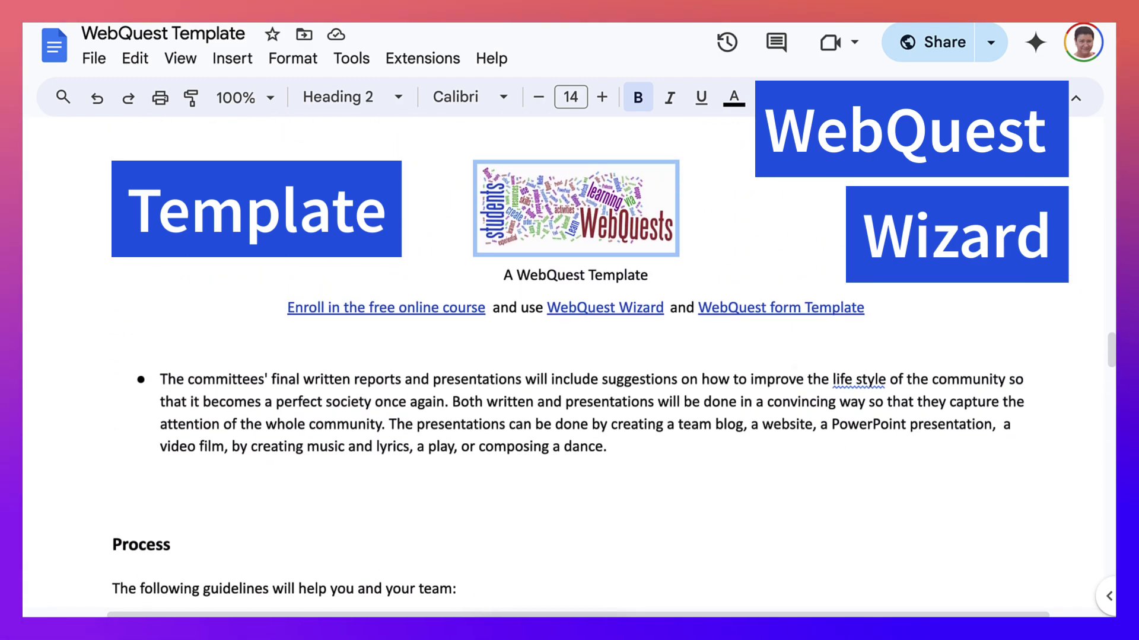
scroll(570, 356, up, 10)
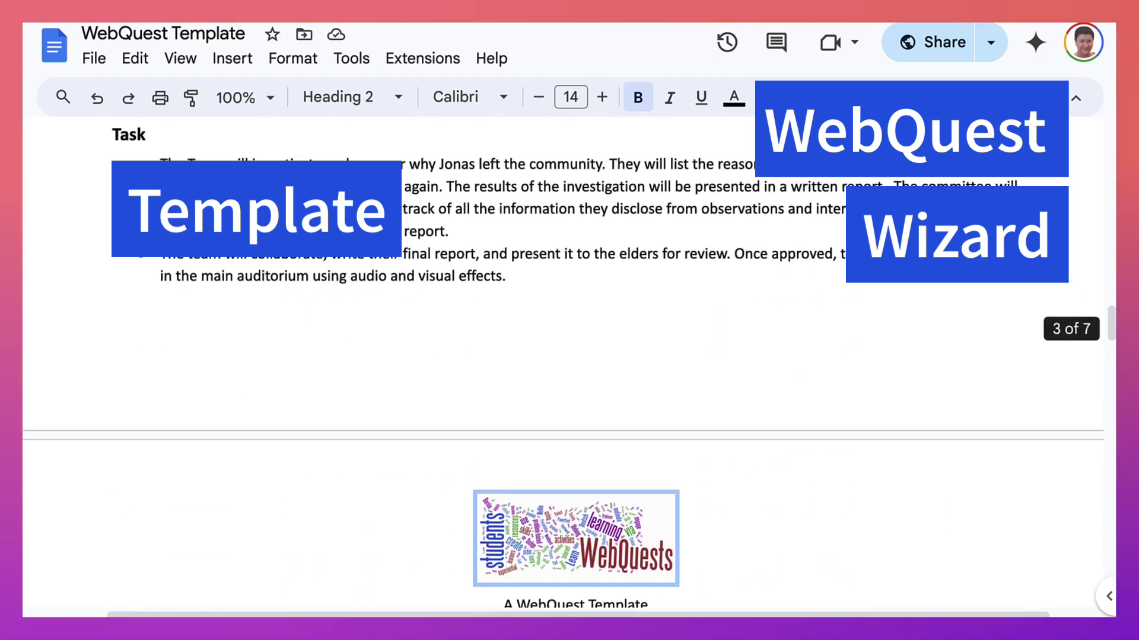
scroll(569, 356, down, 1)
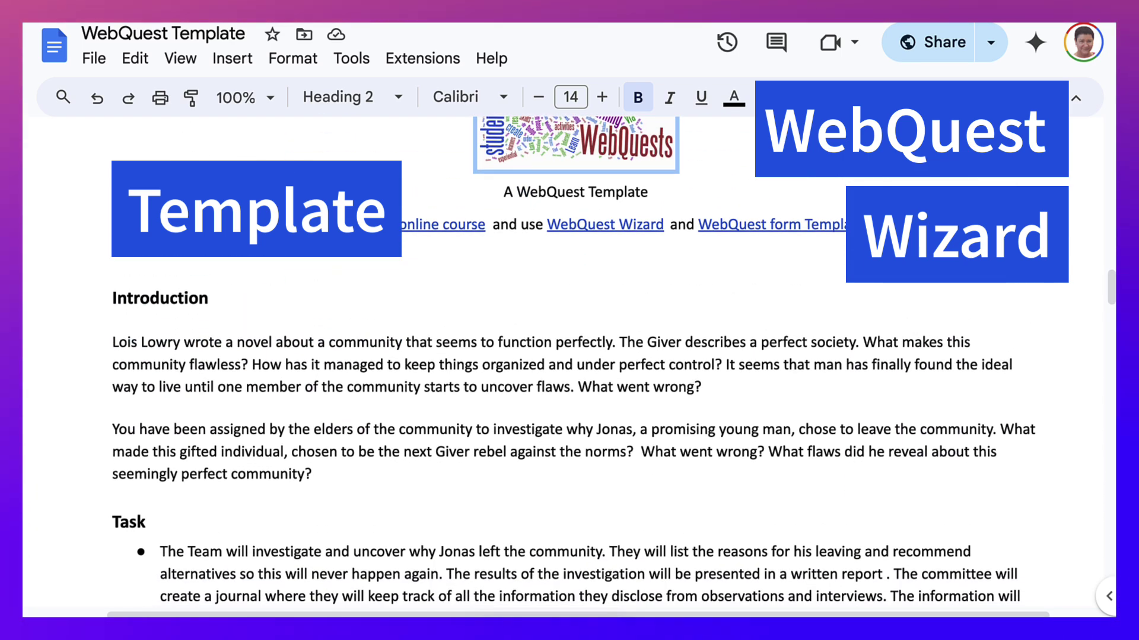
scroll(569, 356, up, 1)
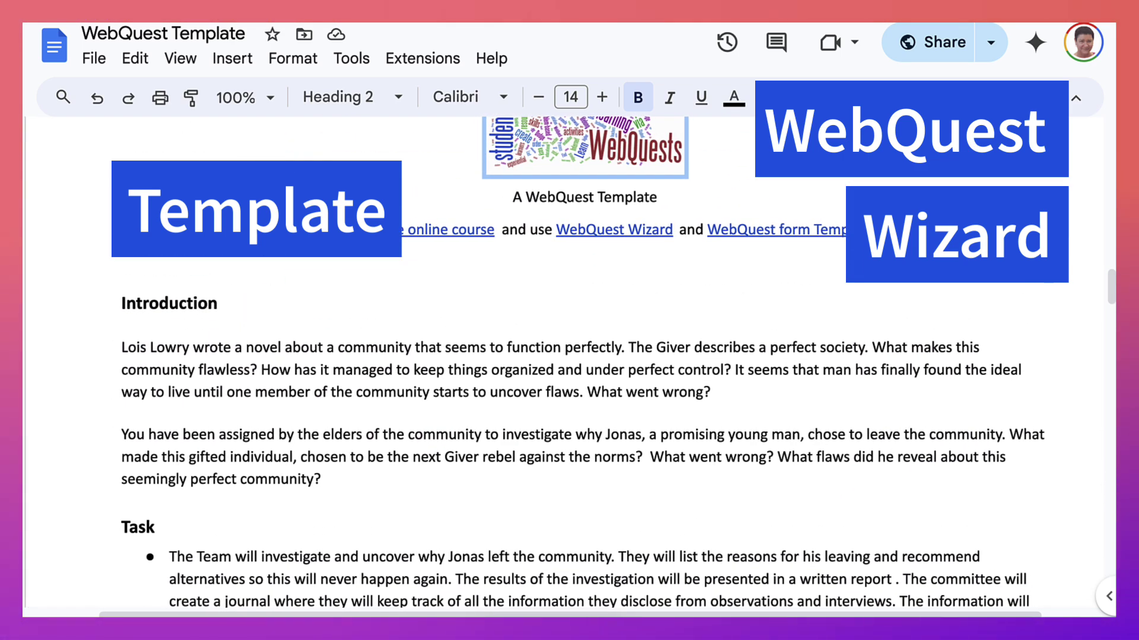
scroll(581, 356, left, 1)
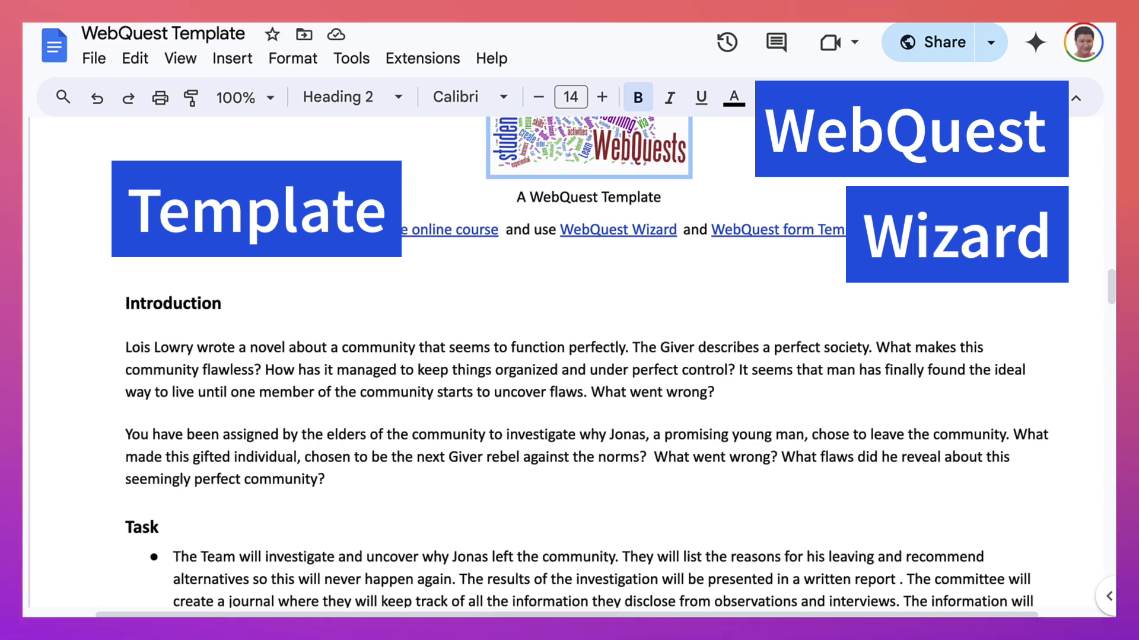